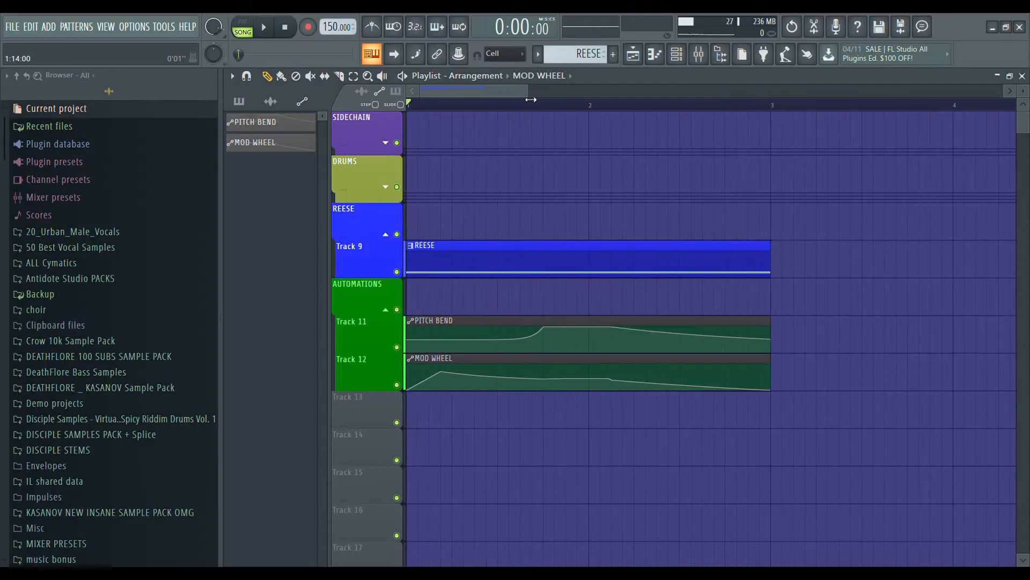
Play the REESE clip with its pitch bend and mod wheel automation in the playlist, and stop playback.
{"action": "scroll", "coordinate": [544, 110], "scroll_direction": "up", "scroll_amount": 2}
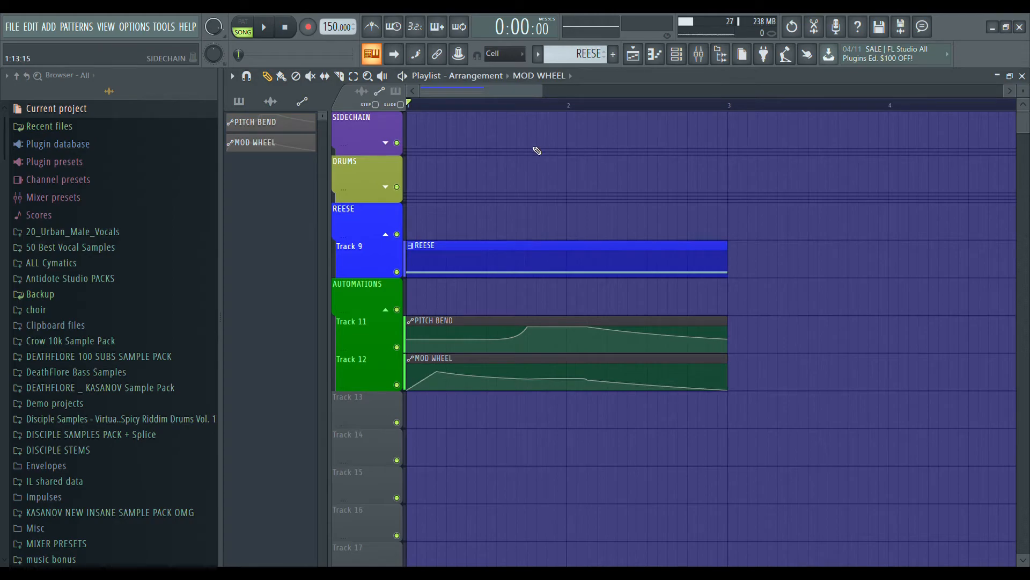
{"action": "key", "text": "space"}
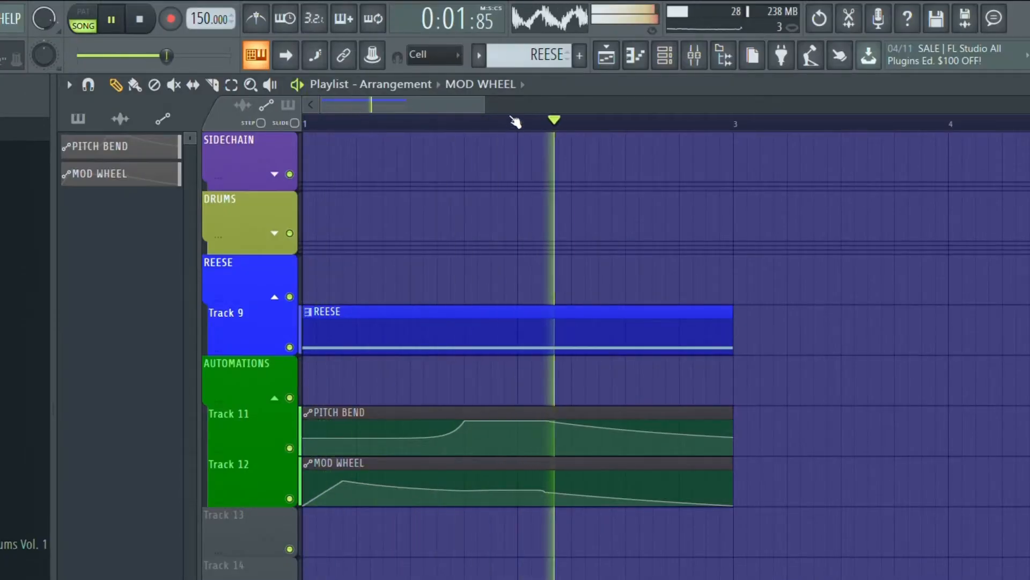
{"action": "key", "text": "space"}
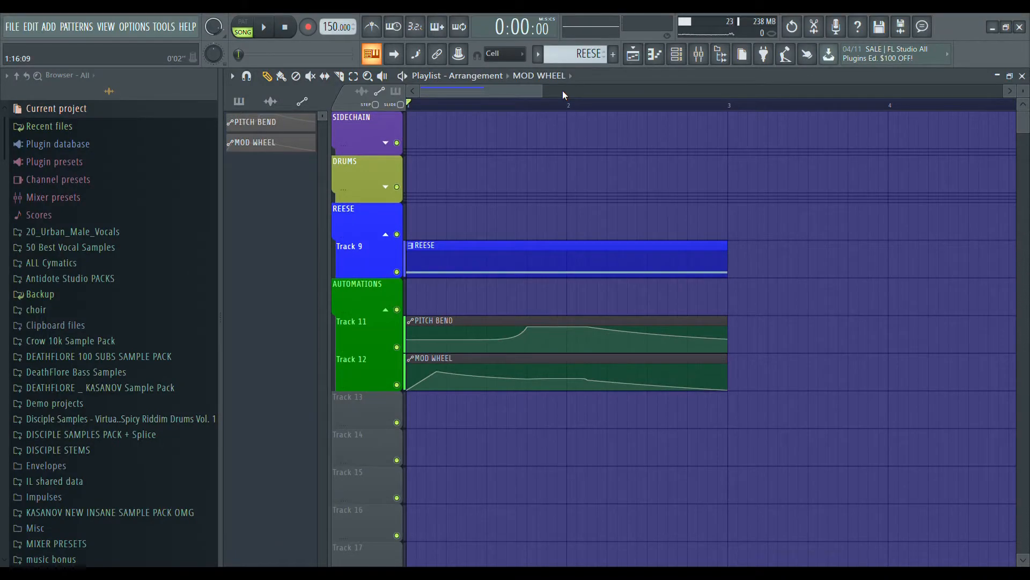
{"action": "scroll", "coordinate": [579, 103], "scroll_direction": "down", "scroll_amount": 2}
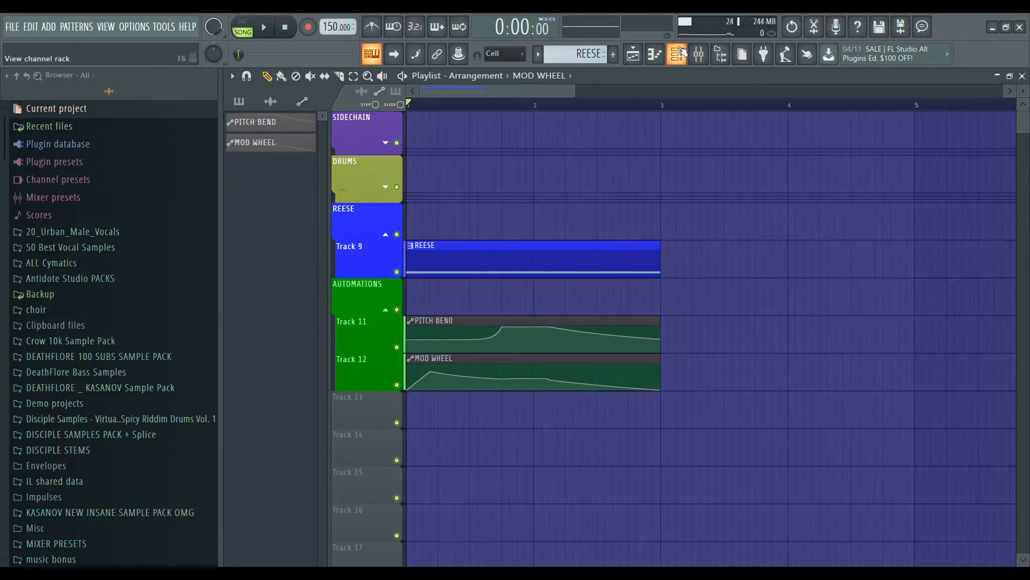
Disable the effect slots on the REESE and FAT RACK mixer tracks.
{"action": "left_click", "coordinate": [677, 55]}
{"action": "left_click", "coordinate": [536, 101]}
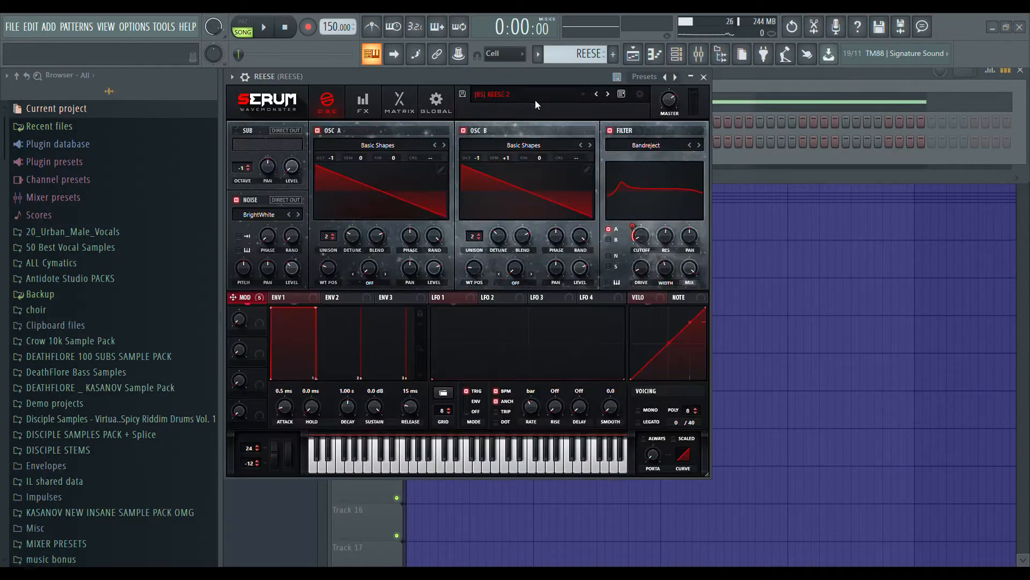
{"action": "mouse_move", "coordinate": [578, 82]}
{"action": "left_mouse_down"}
{"action": "mouse_move", "coordinate": [575, 97]}
{"action": "mouse_move", "coordinate": [562, 95]}
{"action": "mouse_move", "coordinate": [568, 76]}
{"action": "left_mouse_up"}
{"action": "left_click", "coordinate": [699, 55]}
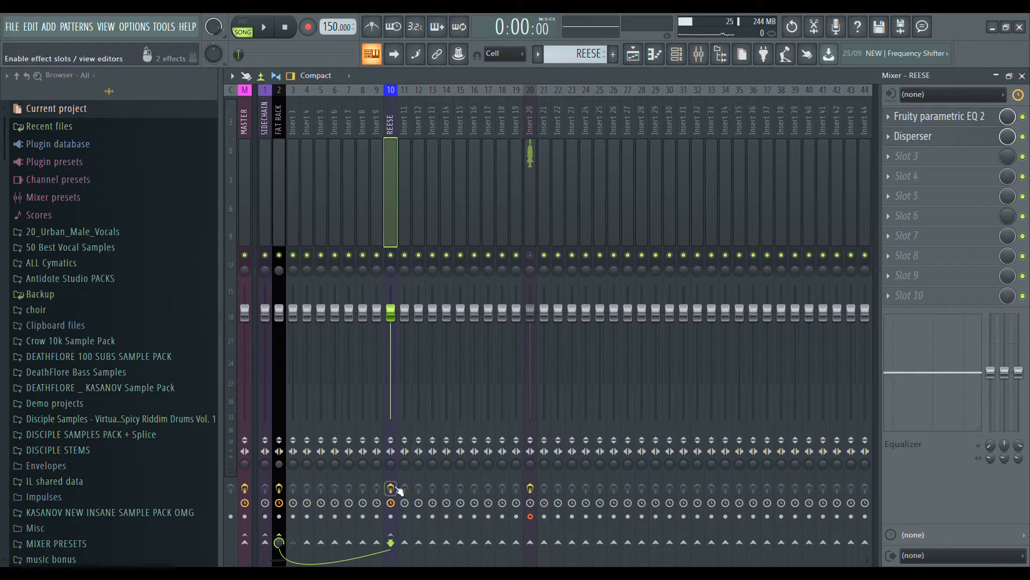
{"action": "left_click", "coordinate": [677, 54]}
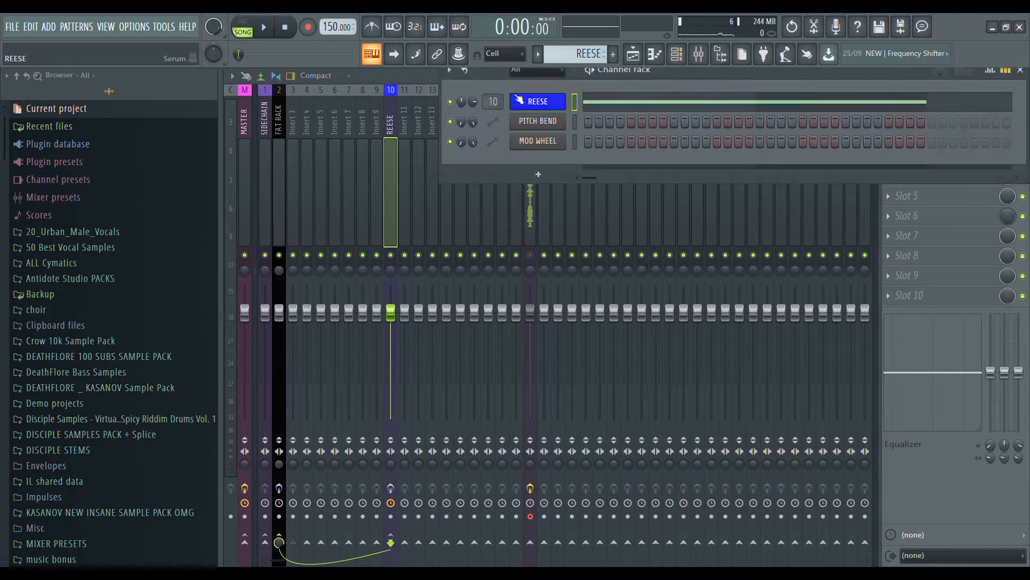
Switch off the effects, noise oscillator and filter in the REESE channel's Serum, and play the raw oscillators.
{"action": "left_click", "coordinate": [538, 101]}
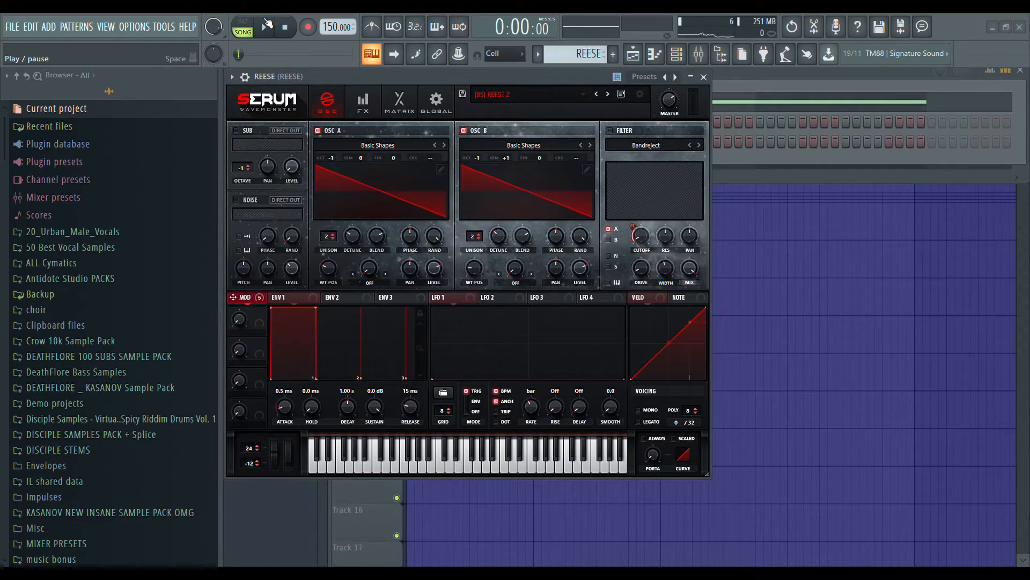
{"action": "left_click", "coordinate": [267, 25]}
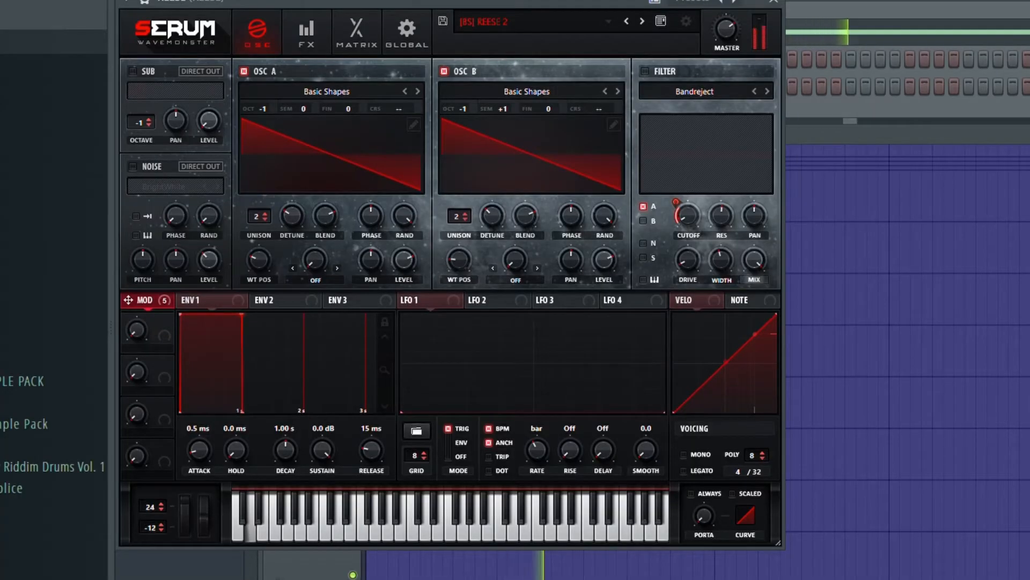
{"action": "left_click", "coordinate": [289, 29]}
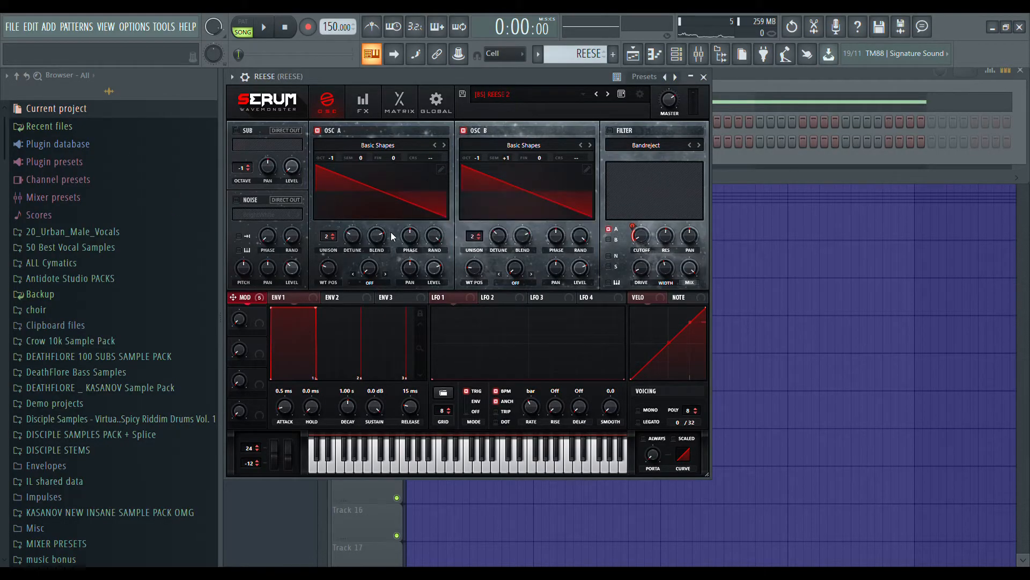
Isolate oscillator A to examine its unison voices and detune, and switch oscillator B back on to examine its detune.
{"action": "left_click", "coordinate": [464, 130]}
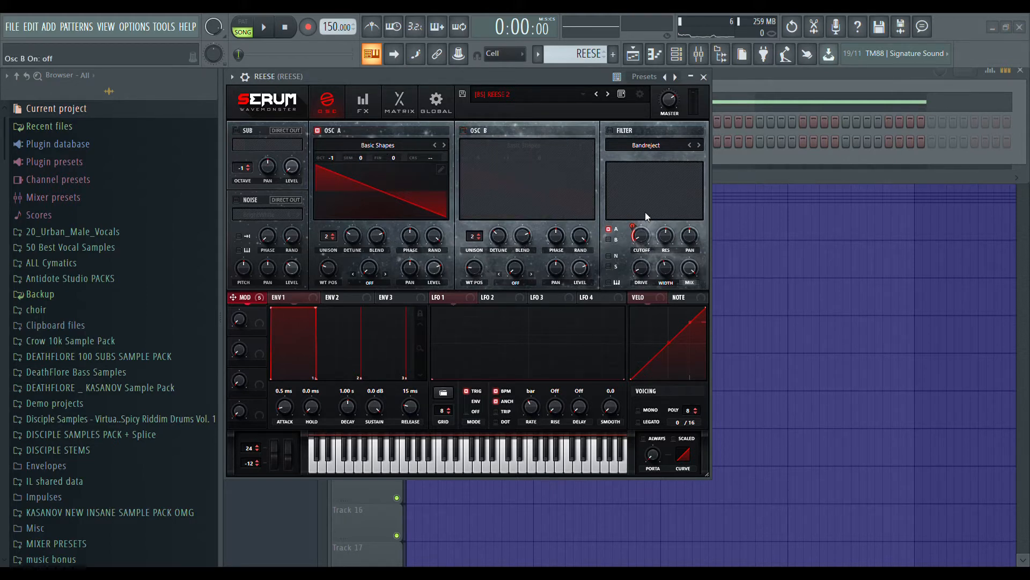
{"action": "left_click", "coordinate": [334, 263]}
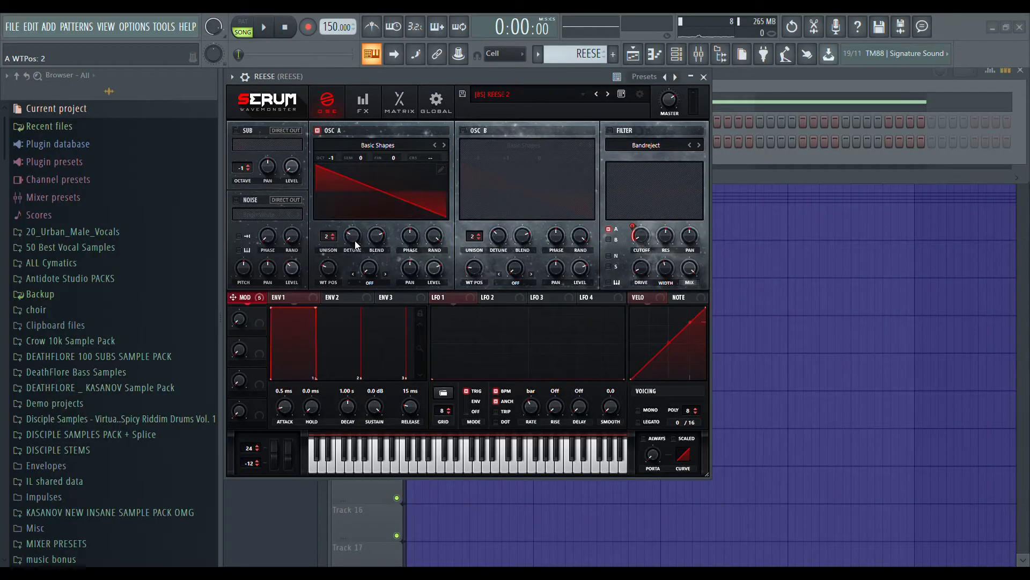
{"action": "left_click", "coordinate": [464, 270]}
{"action": "left_click", "coordinate": [465, 130]}
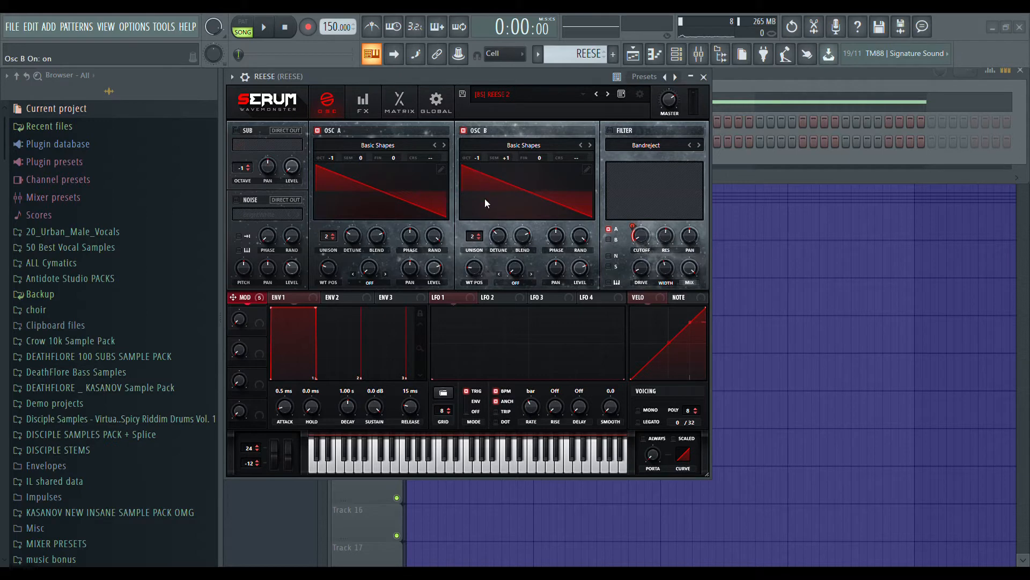
{"action": "left_click", "coordinate": [497, 238]}
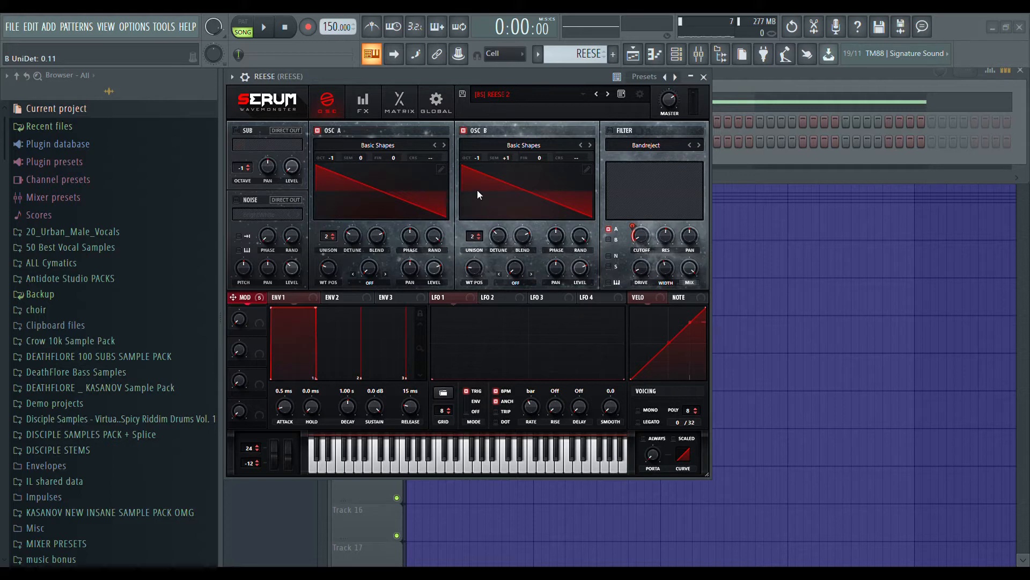
Set oscillator B's semitone offset to 0 and play the clip to hear the difference.
{"action": "double_click", "coordinate": [500, 154]}
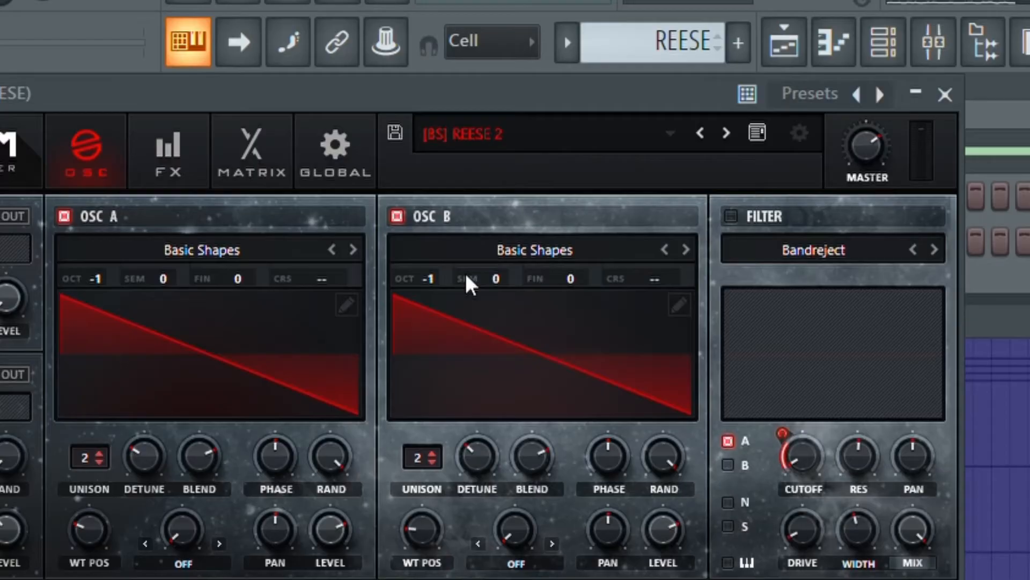
{"action": "scroll", "coordinate": [493, 155], "scroll_direction": "up", "scroll_amount": 1}
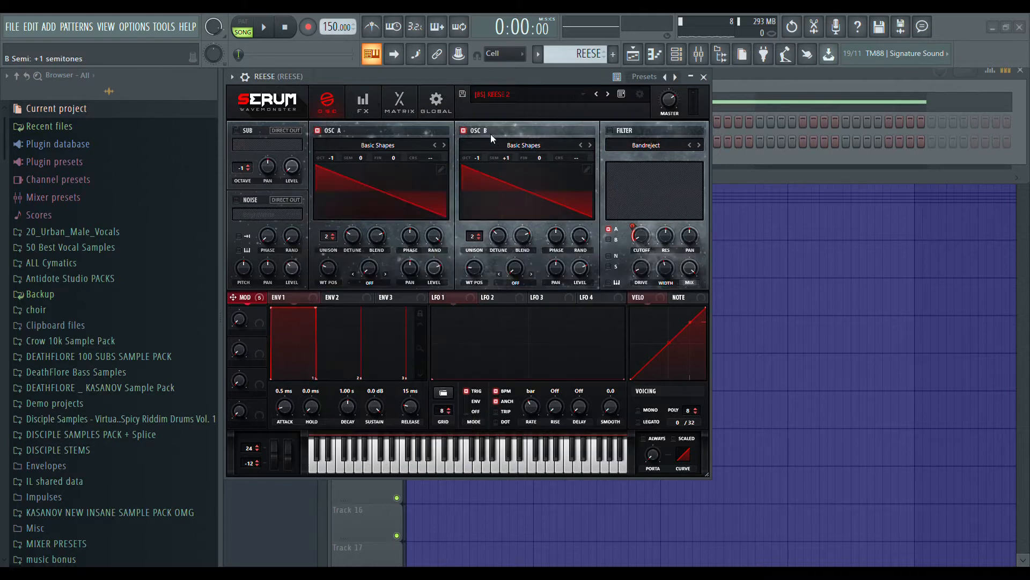
{"action": "left_click_drag", "start_coordinate": [516, 147], "coordinate": [502, 157]}
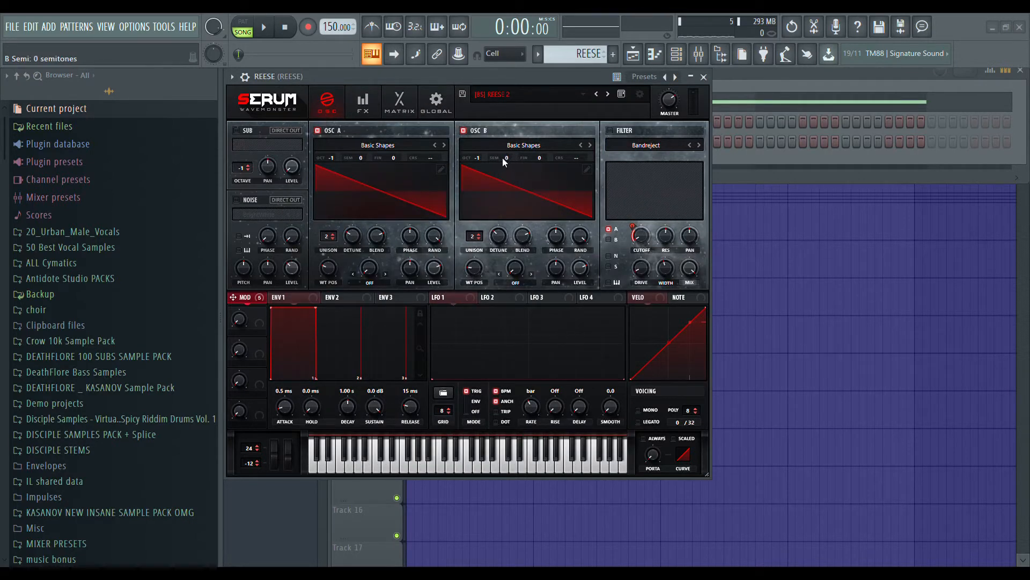
{"action": "left_click", "coordinate": [263, 27]}
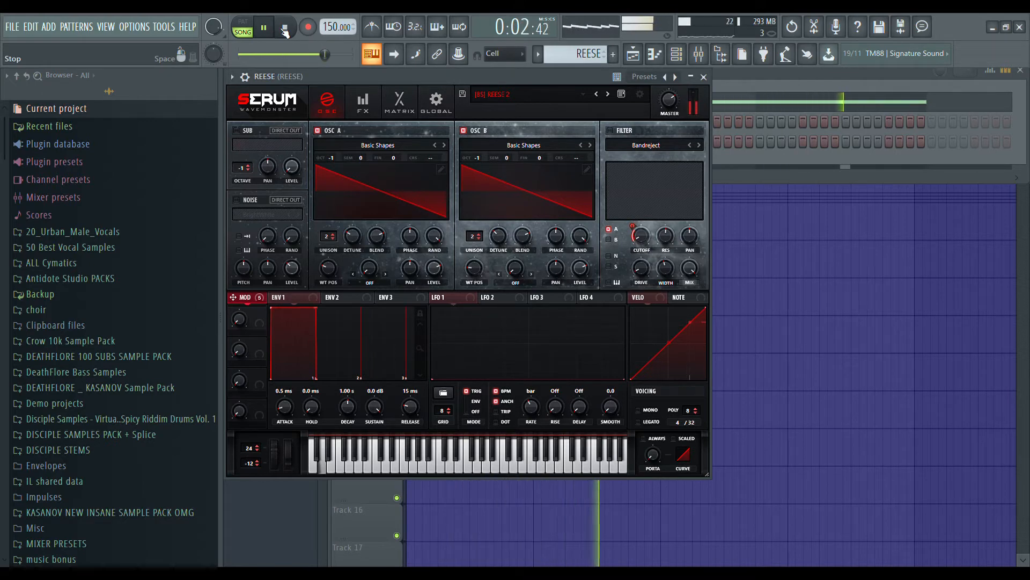
{"action": "left_click", "coordinate": [285, 28]}
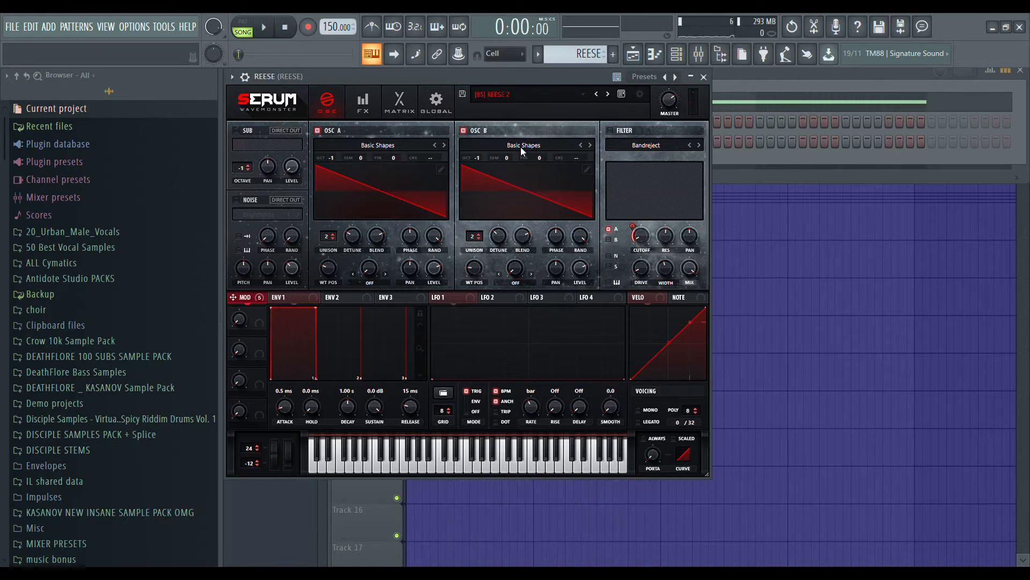
Set oscillator B's semitone offset to +1 and play the clip for comparison.
{"action": "left_click_drag", "start_coordinate": [507, 159], "coordinate": [507, 157]}
{"action": "left_click", "coordinate": [270, 27]}
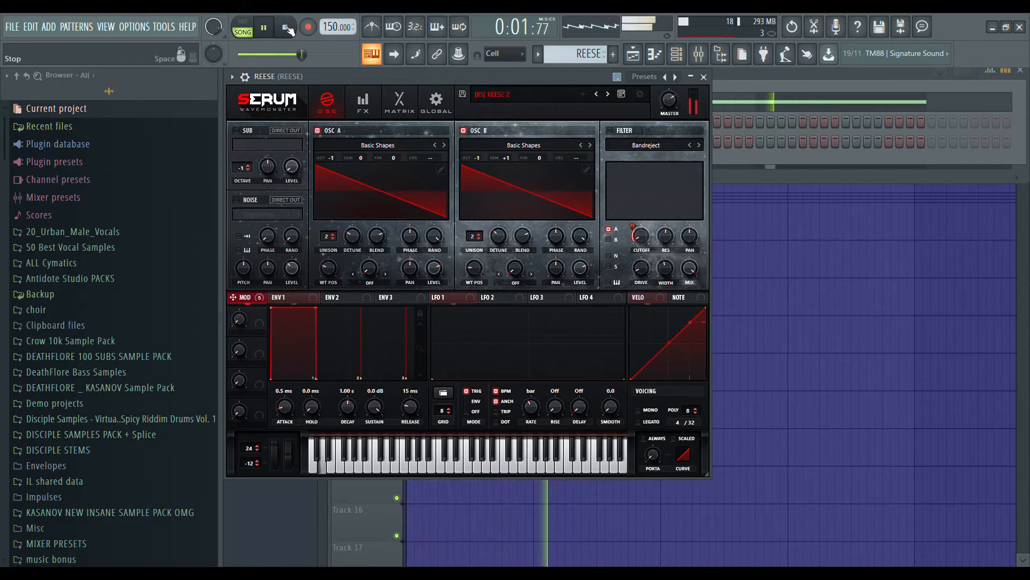
{"action": "left_click", "coordinate": [288, 29]}
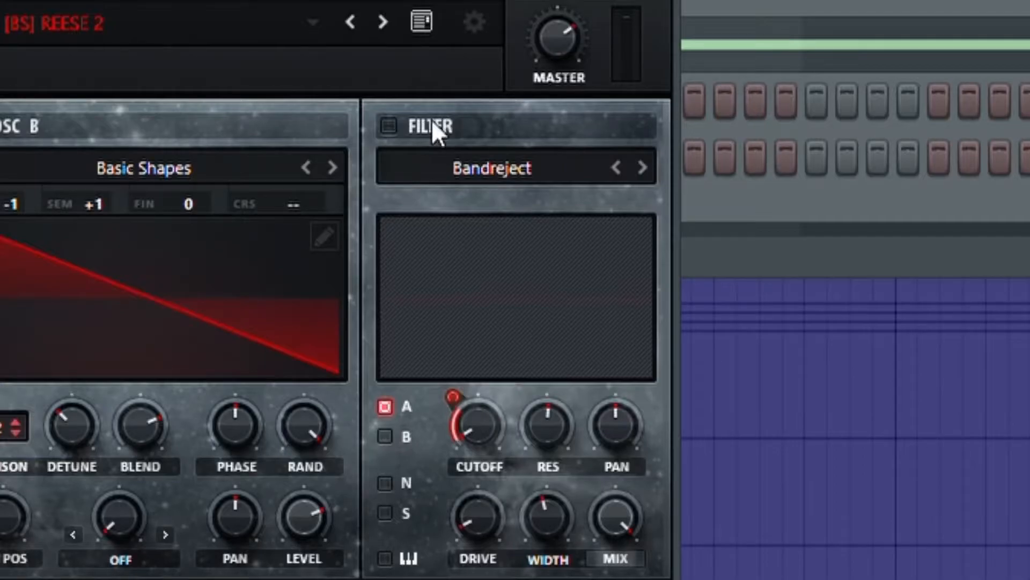
Enable the Bandreject filter and examine its cutoff, cutoff modulation amount, resonance, drive and width.
{"action": "left_click", "coordinate": [624, 131]}
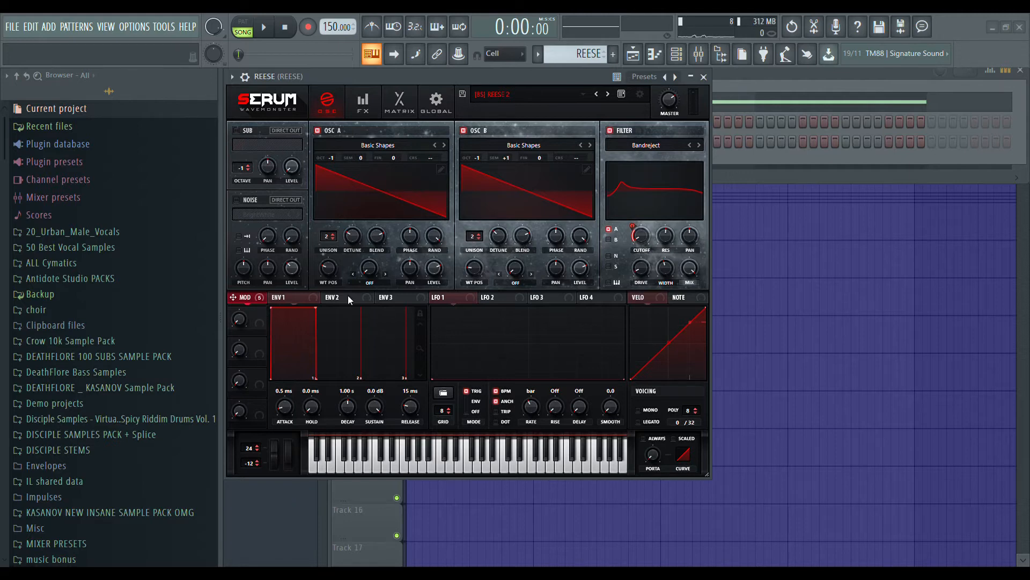
{"action": "mouse_move", "coordinate": [642, 234]}
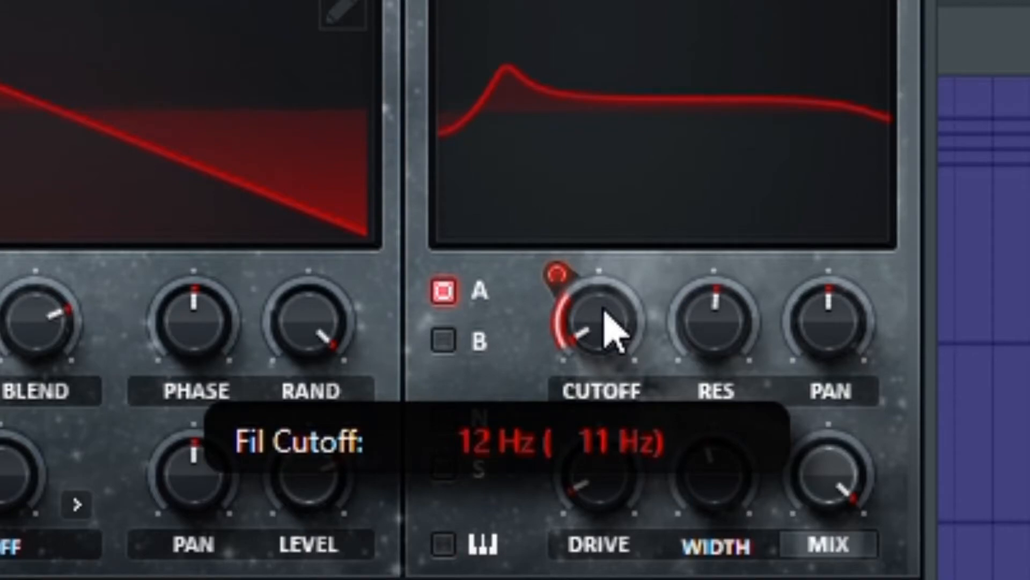
{"action": "mouse_move", "coordinate": [577, 319]}
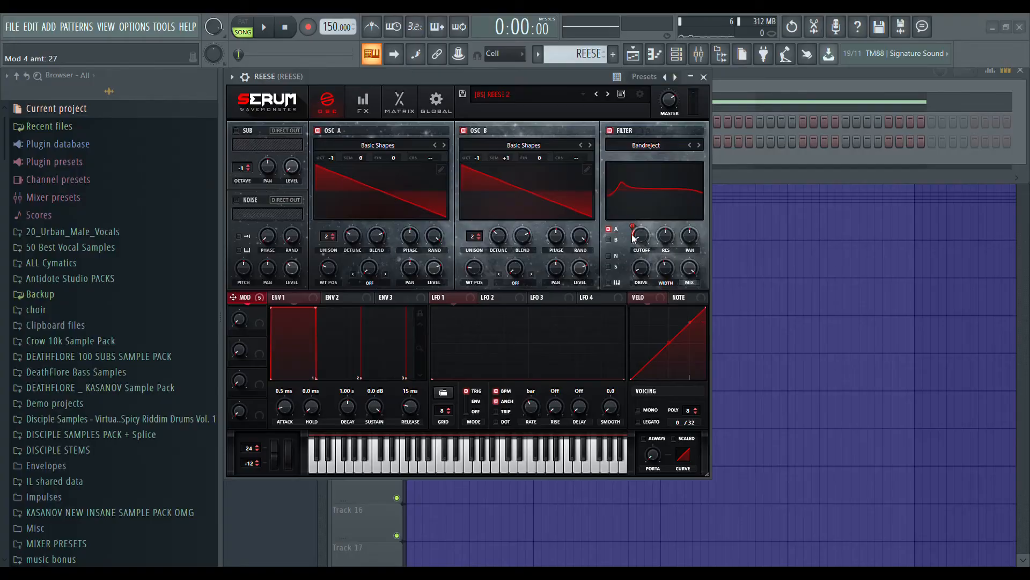
{"action": "mouse_move", "coordinate": [661, 237]}
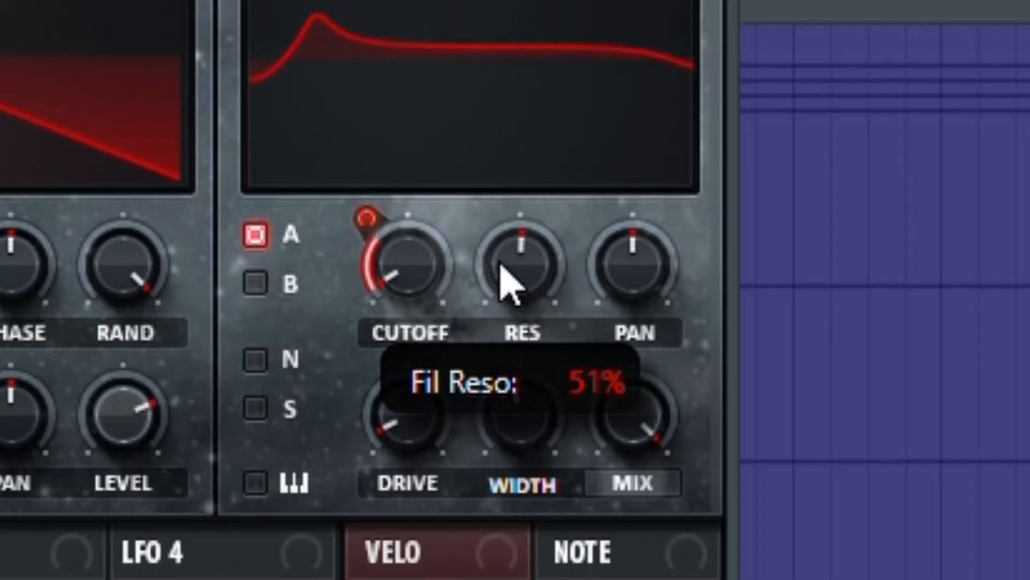
{"action": "left_click_drag", "start_coordinate": [499, 262], "coordinate": [489, 262]}
{"action": "mouse_move", "coordinate": [543, 428]}
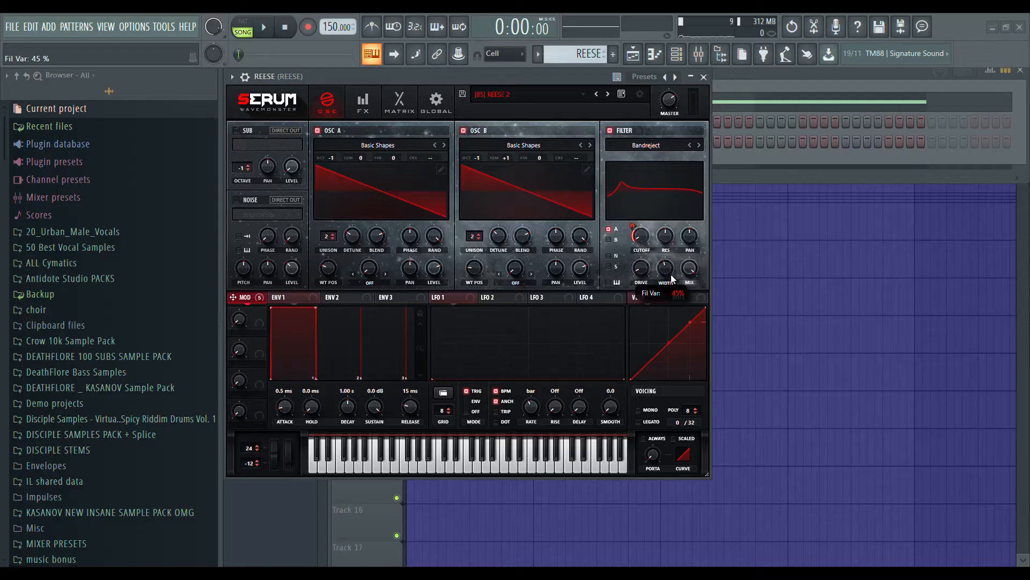
{"action": "mouse_move", "coordinate": [651, 271]}
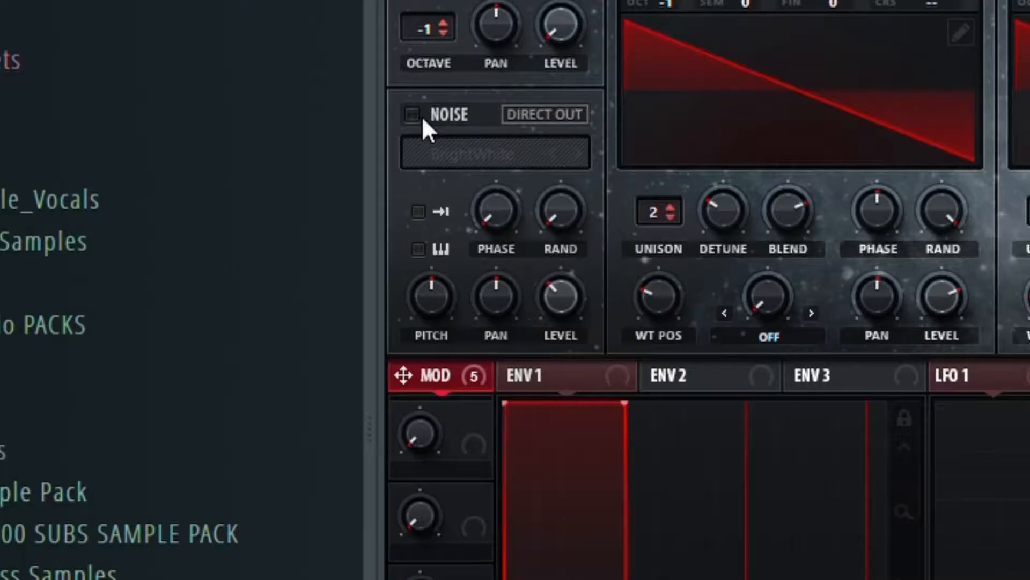
Enable the BrightWhite noise oscillator and play the clip with the noise and filter active.
{"action": "left_click", "coordinate": [239, 200]}
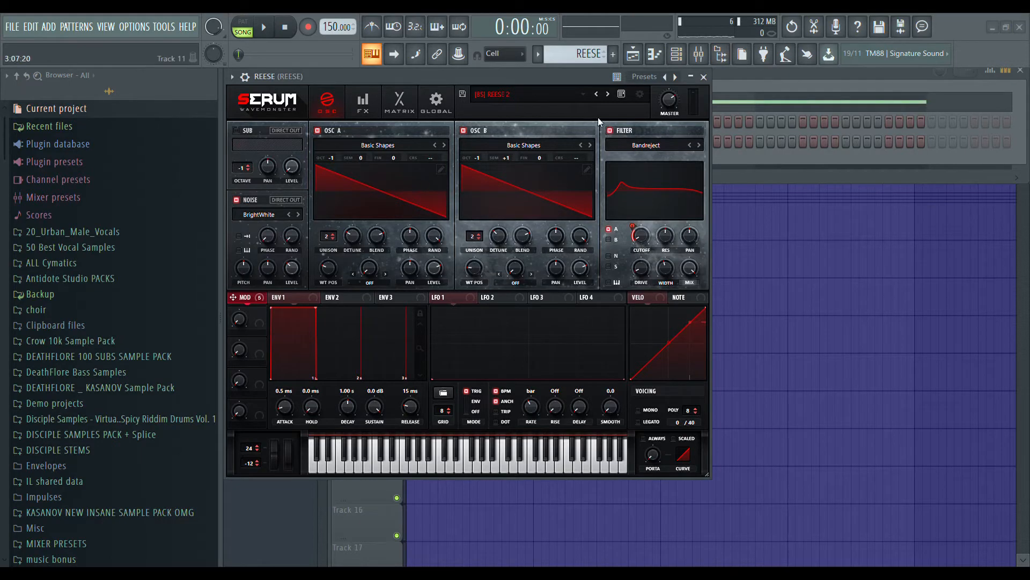
{"action": "left_click", "coordinate": [263, 27]}
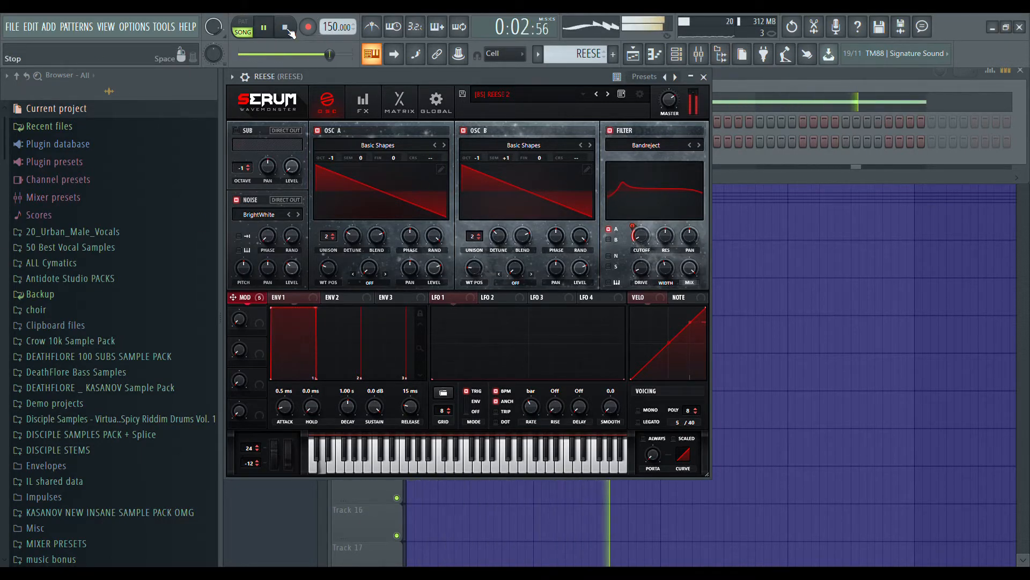
{"action": "left_click", "coordinate": [289, 31]}
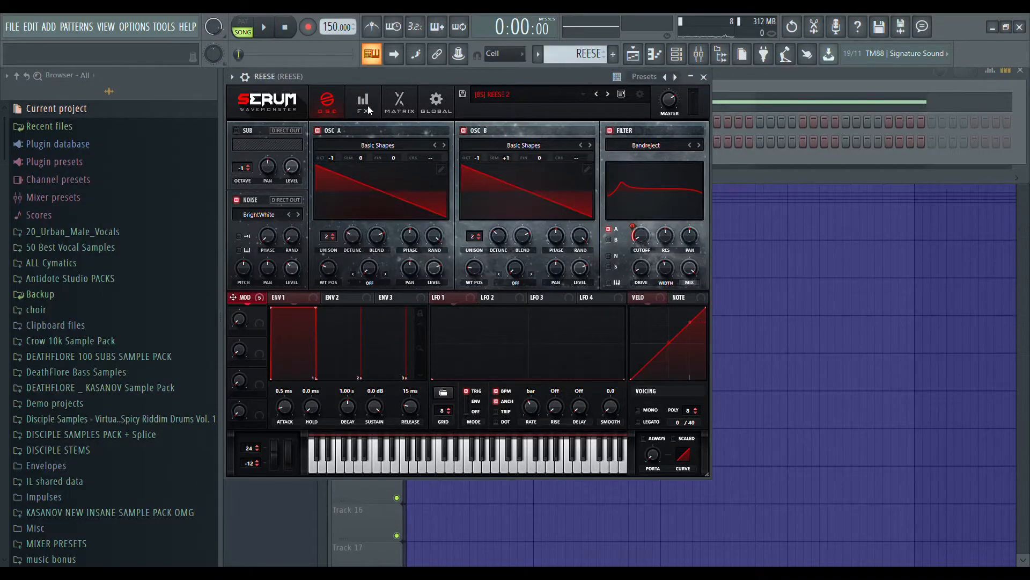
Enable Serum's Hyper/Dimension effect and examine its Hyper mix, Dimension size and Dimension mix.
{"action": "left_click", "coordinate": [368, 105]}
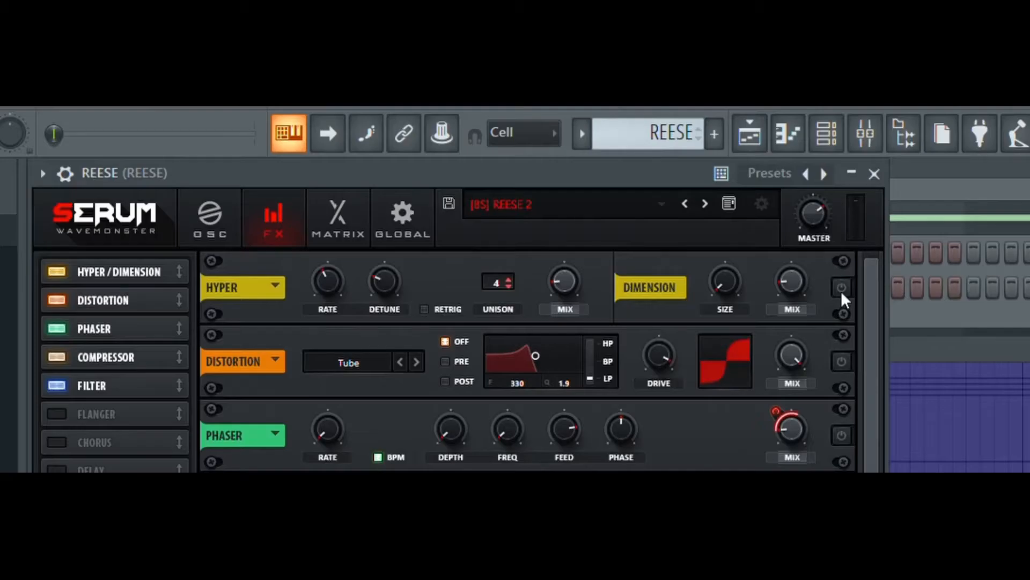
{"action": "left_click", "coordinate": [685, 141]}
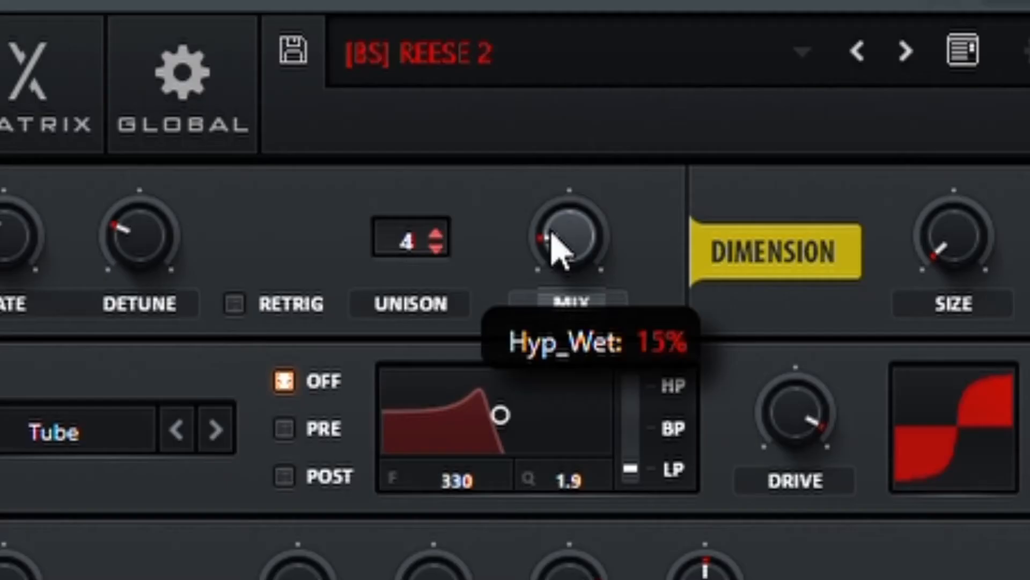
{"action": "mouse_move", "coordinate": [586, 244]}
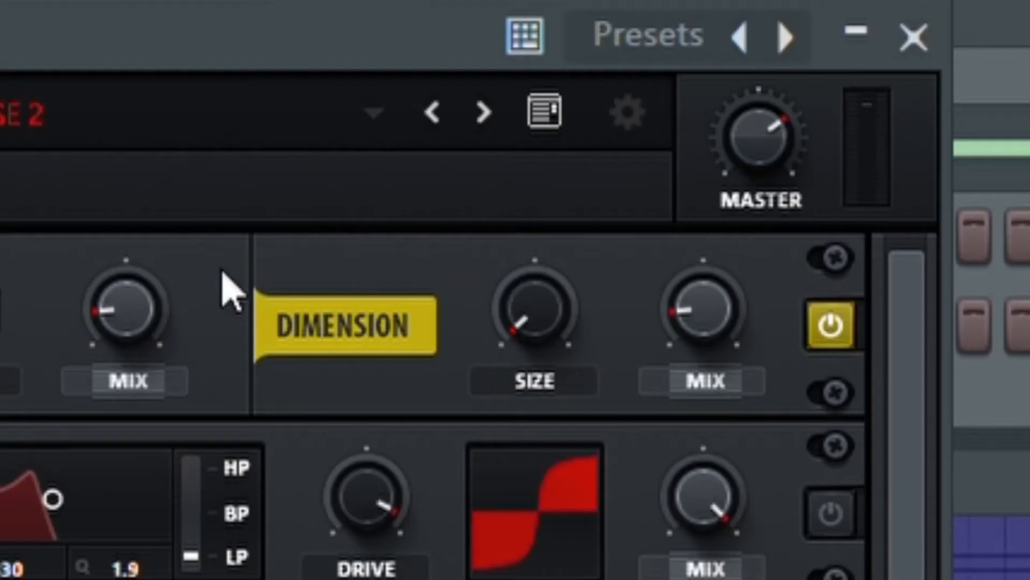
{"action": "mouse_move", "coordinate": [981, 223]}
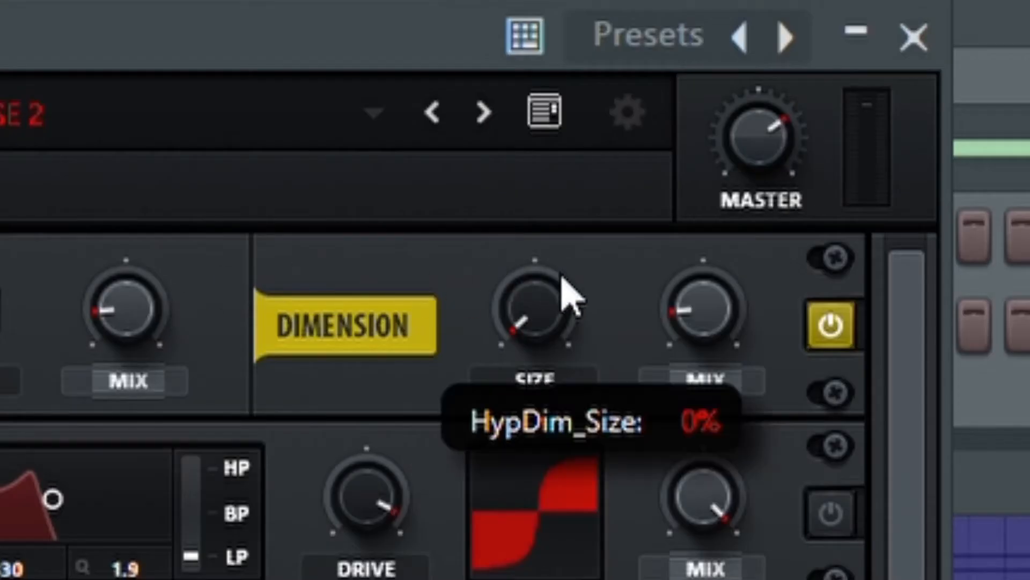
{"action": "left_click_drag", "start_coordinate": [497, 410], "coordinate": [559, 311]}
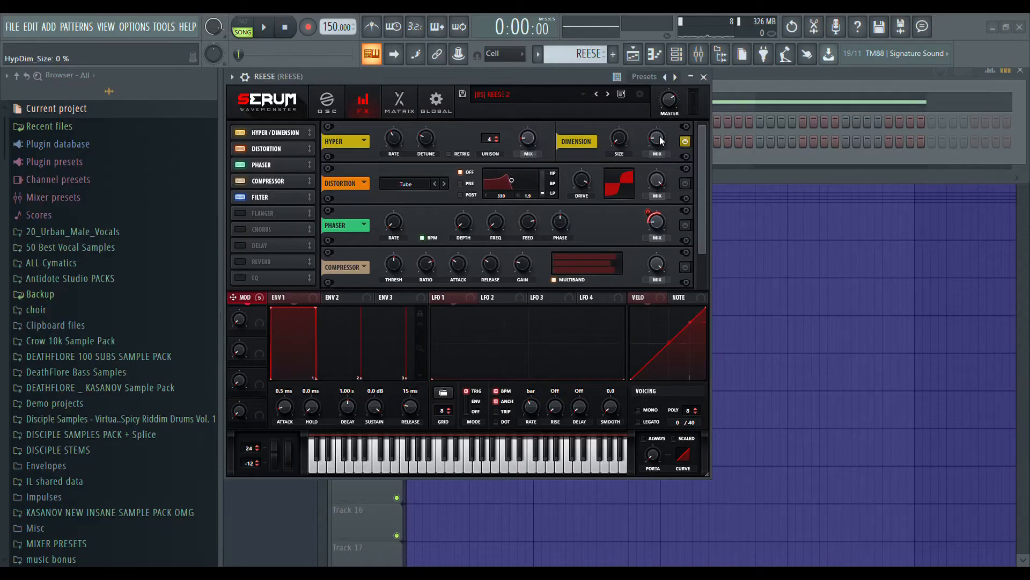
{"action": "left_click_drag", "start_coordinate": [661, 138], "coordinate": [660, 138]}
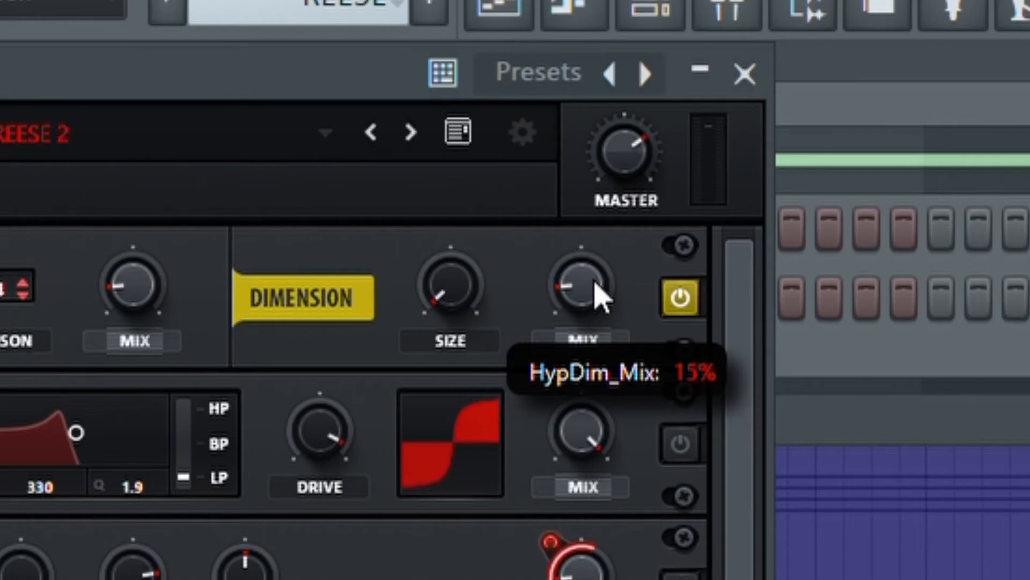
{"action": "mouse_move", "coordinate": [594, 282]}
{"action": "left_mouse_down"}
{"action": "mouse_move", "coordinate": [565, 280]}
{"action": "mouse_move", "coordinate": [601, 281]}
{"action": "left_mouse_up"}
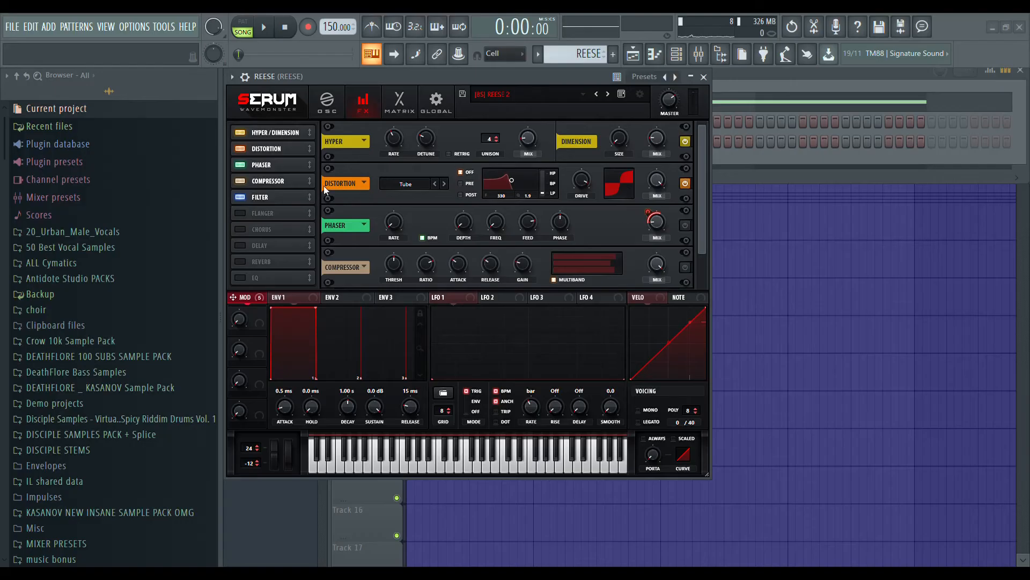
Play the clip with Hyper/Dimension and the Tube distortion active, and briefly revisit the oscillator settings.
{"action": "mouse_move", "coordinate": [591, 185]}
{"action": "left_click", "coordinate": [264, 27]}
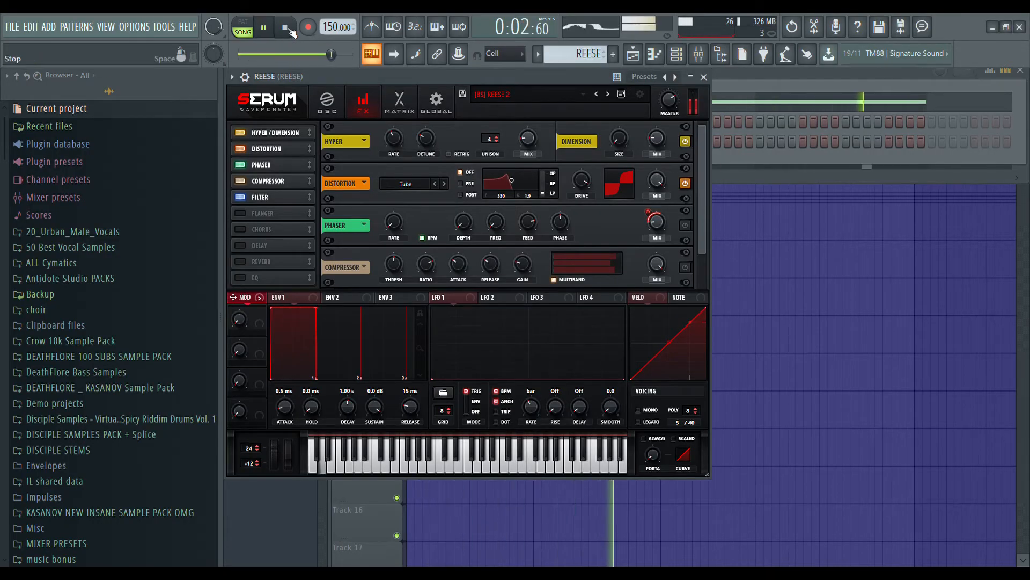
{"action": "left_click", "coordinate": [289, 31]}
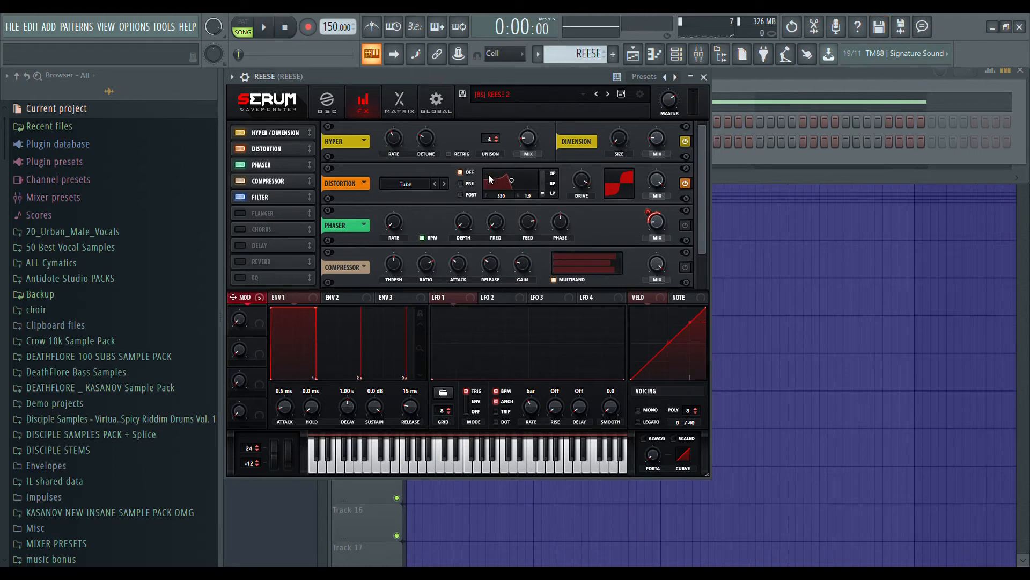
{"action": "left_click", "coordinate": [325, 102]}
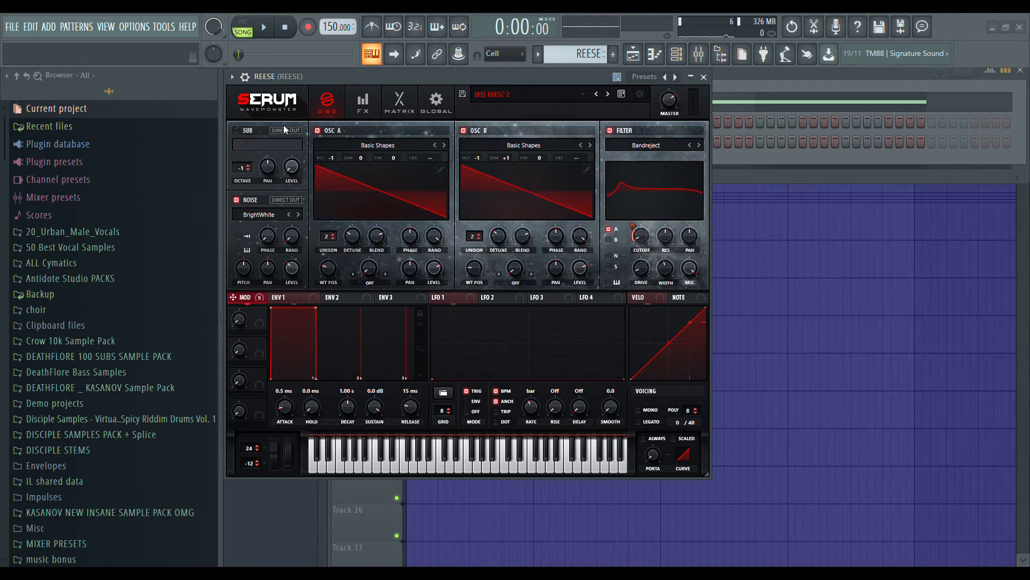
{"action": "left_click", "coordinate": [363, 99]}
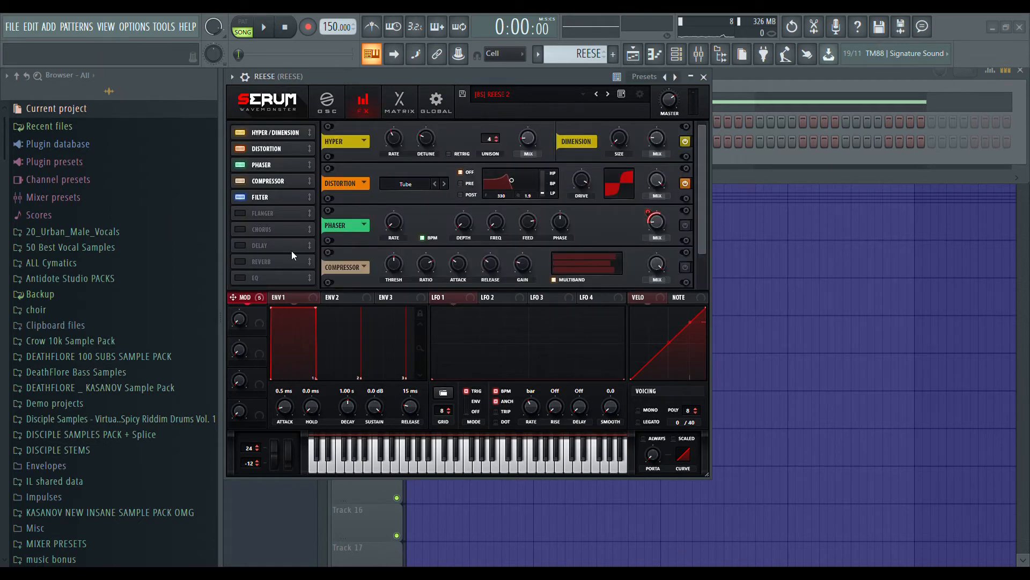
{"action": "left_click", "coordinate": [332, 110]}
{"action": "left_click", "coordinate": [353, 110]}
Enable Serum's Phaser effect and examine its mix level and mix modulation amount.
{"action": "left_click", "coordinate": [686, 224]}
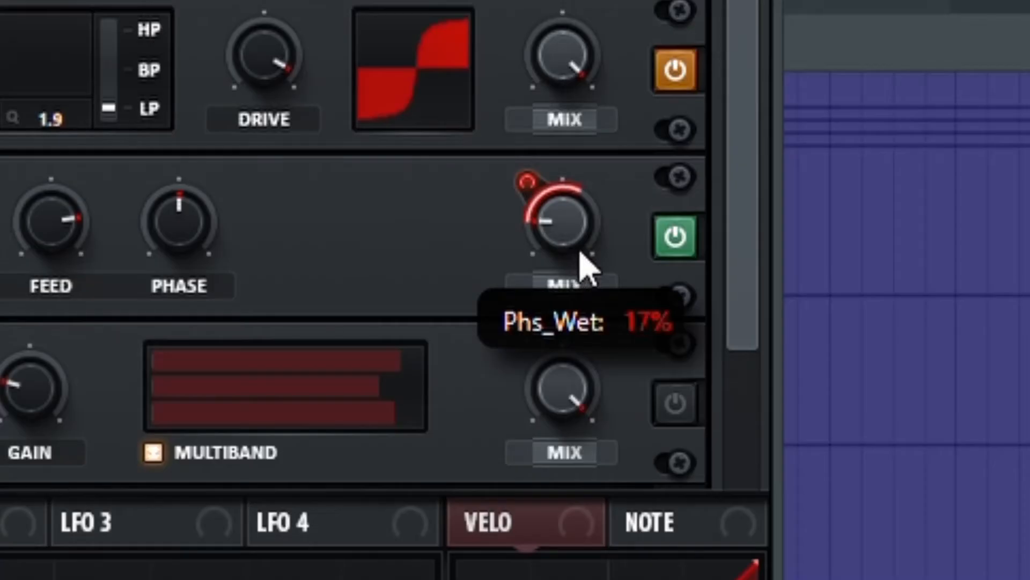
{"action": "left_click_drag", "start_coordinate": [660, 228], "coordinate": [660, 229]}
{"action": "left_click_drag", "start_coordinate": [573, 252], "coordinate": [566, 228]}
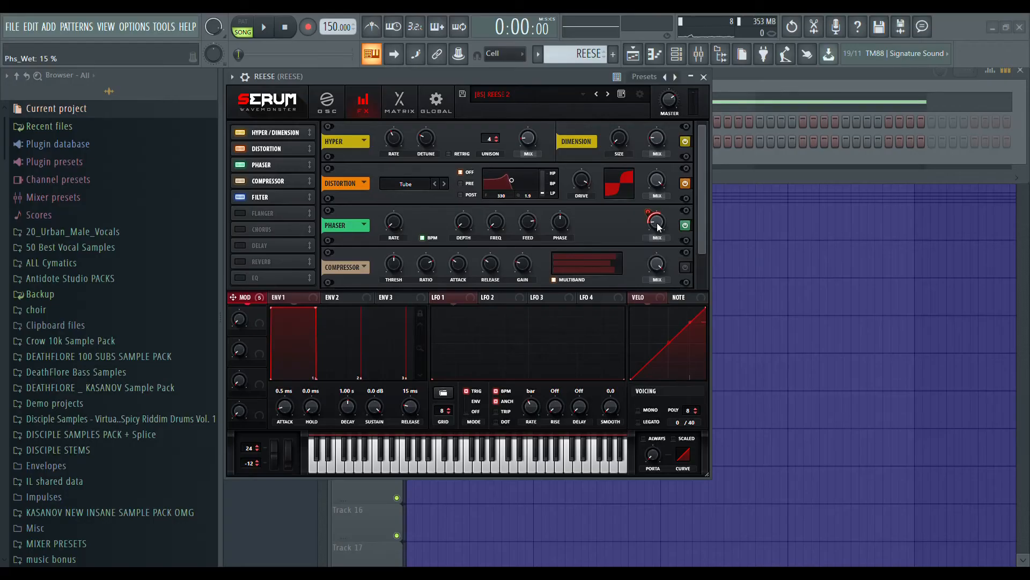
{"action": "left_click", "coordinate": [654, 218]}
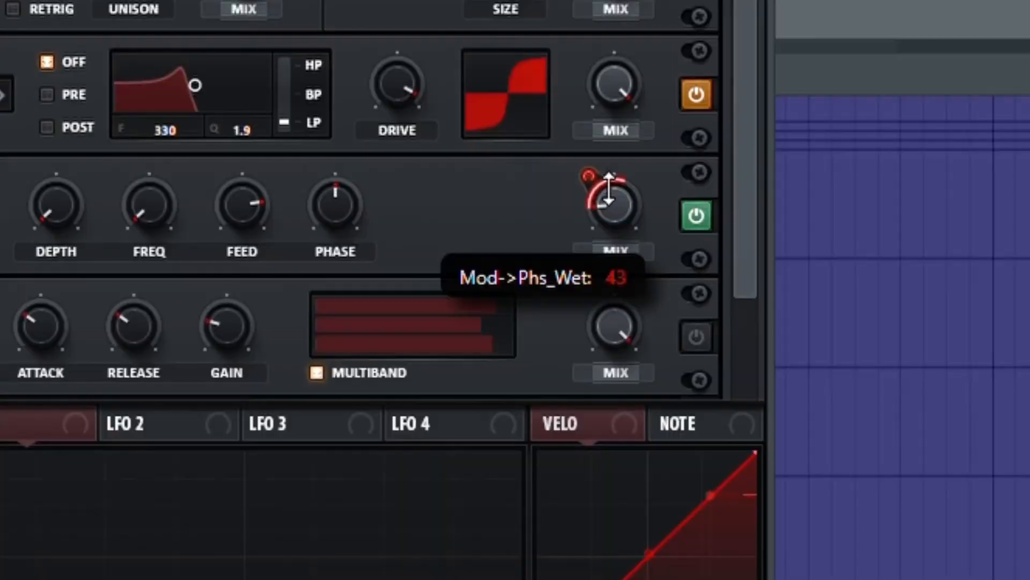
{"action": "left_click_drag", "start_coordinate": [654, 216], "coordinate": [652, 216]}
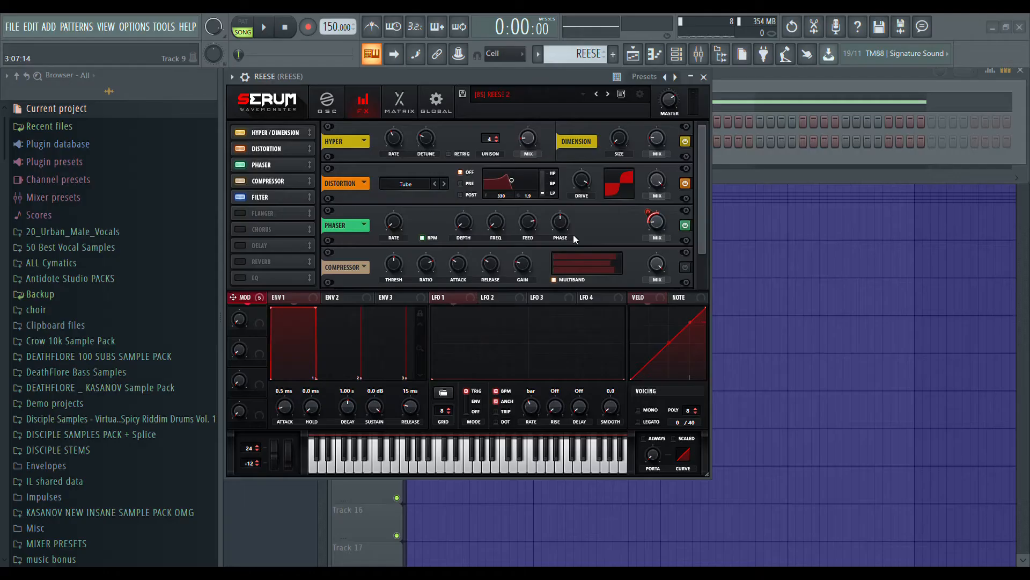
Enable Serum's multiband Compressor effect and play the clip through it.
{"action": "scroll", "coordinate": [692, 207], "scroll_direction": "down", "scroll_amount": 1}
{"action": "left_click", "coordinate": [685, 241]}
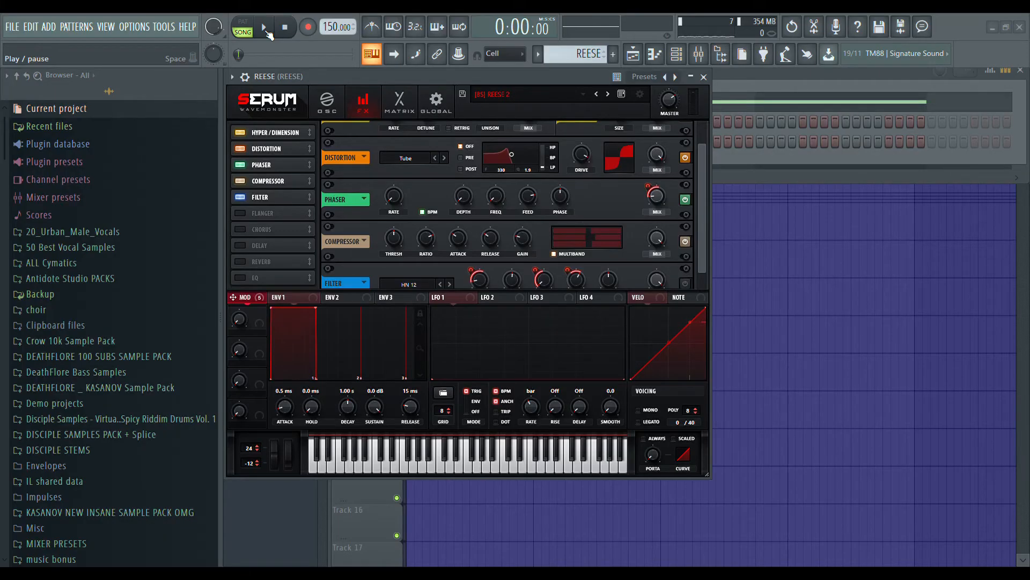
{"action": "left_click", "coordinate": [265, 29]}
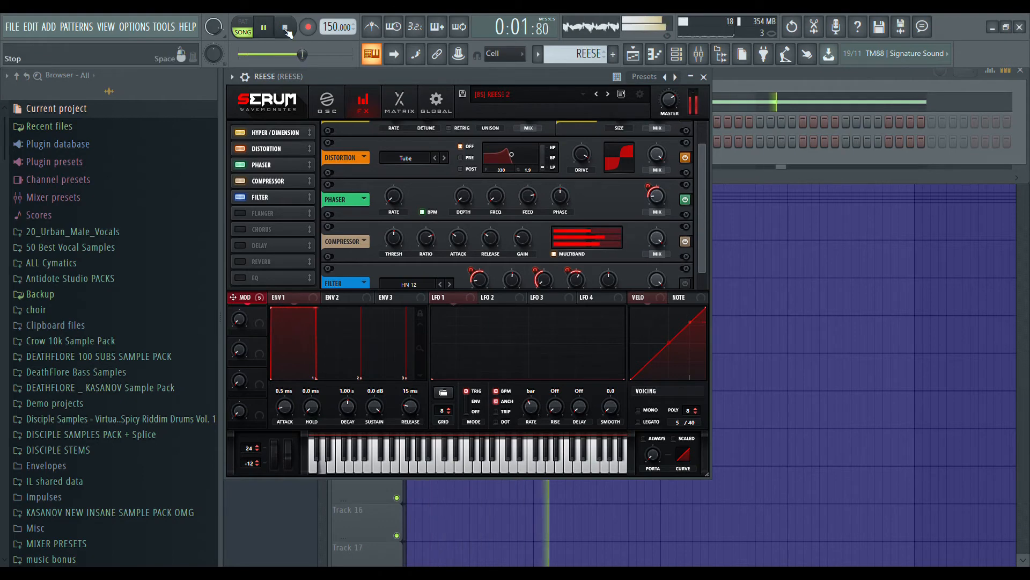
{"action": "left_click", "coordinate": [286, 29]}
Enable Serum's HN 12 filter effect and examine its cutoff modulation amount and resonance.
{"action": "scroll", "coordinate": [702, 230], "scroll_direction": "down", "scroll_amount": 1}
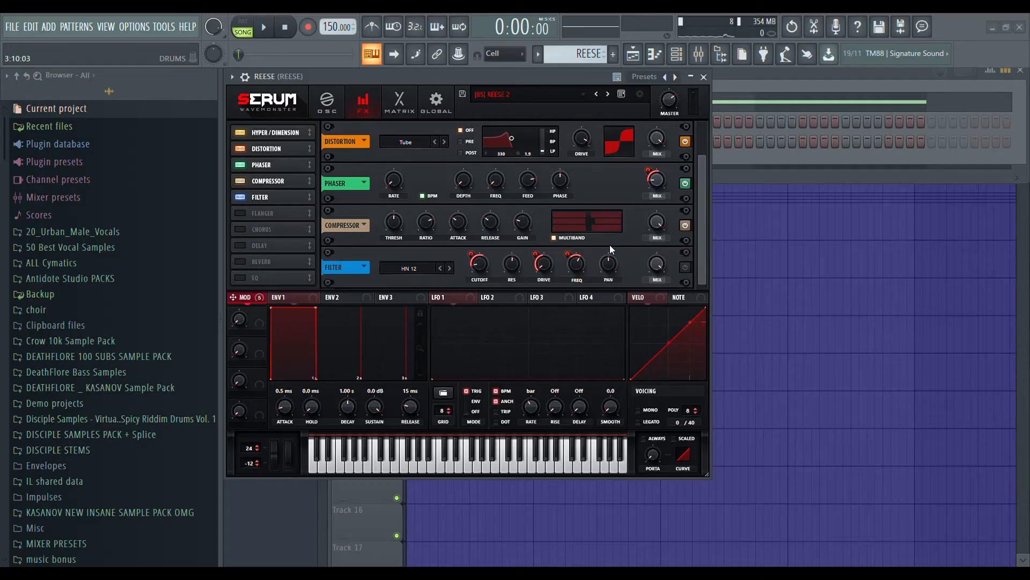
{"action": "left_click", "coordinate": [685, 268]}
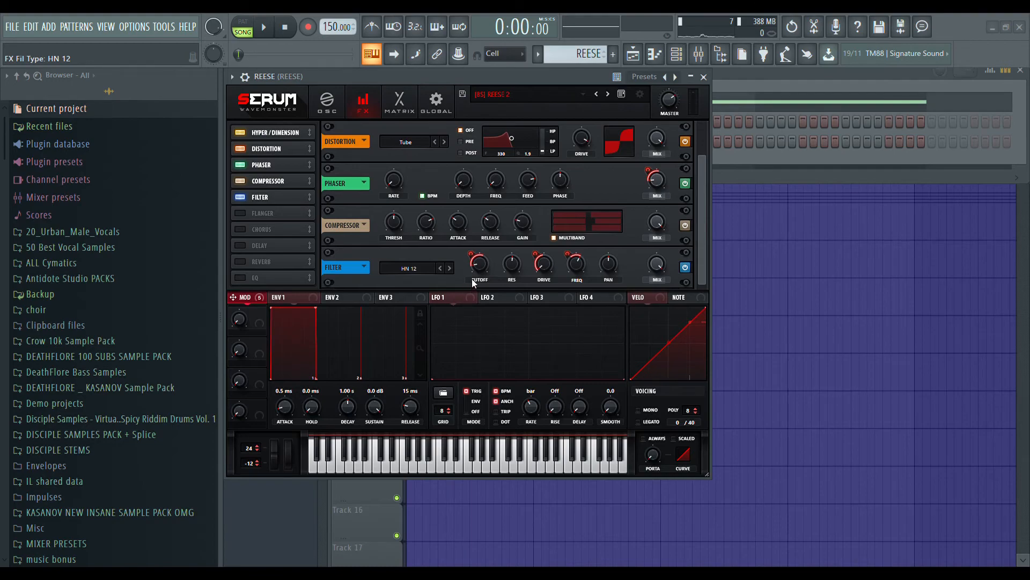
{"action": "mouse_move", "coordinate": [482, 271]}
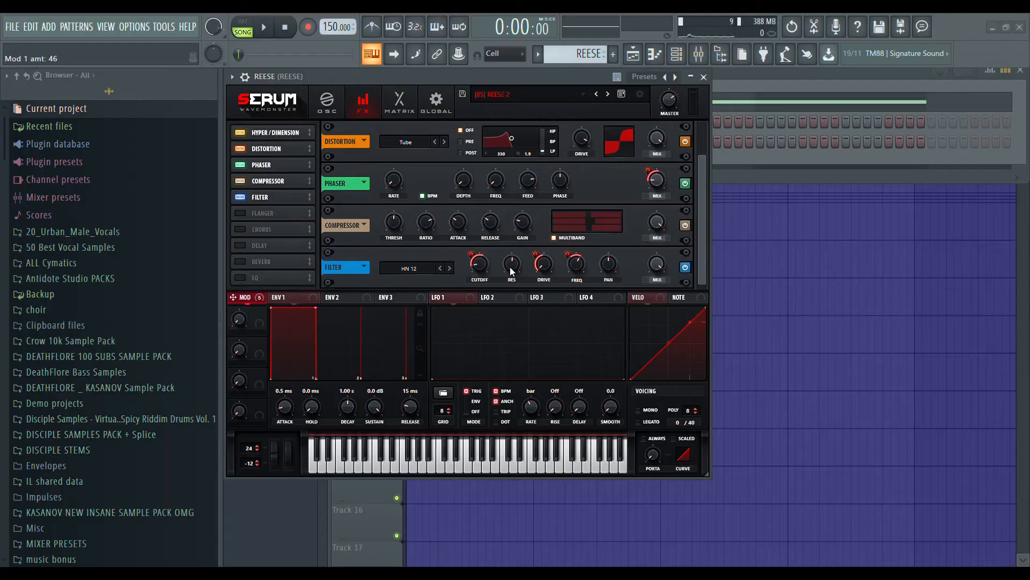
{"action": "mouse_move", "coordinate": [514, 271]}
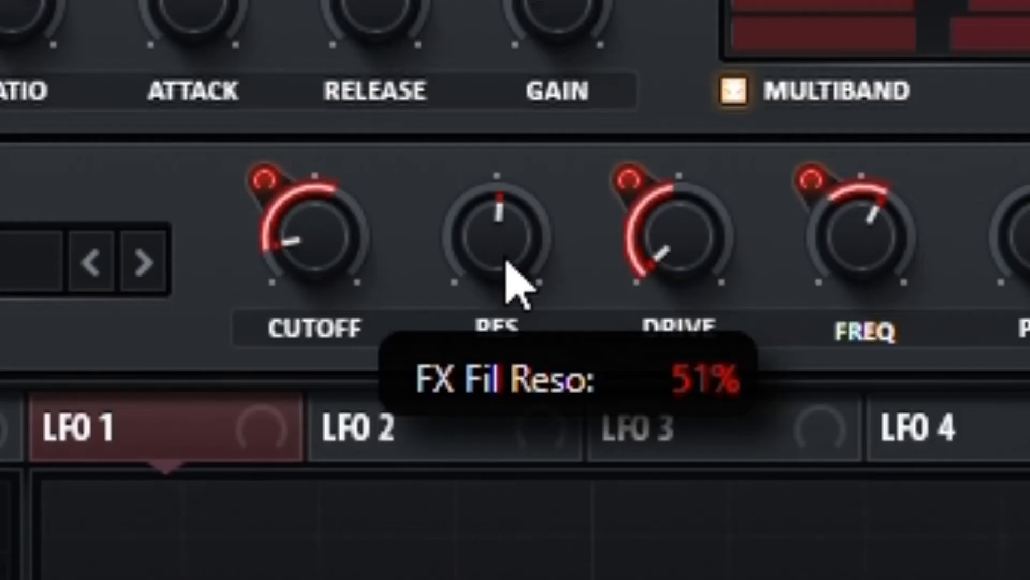
{"action": "scroll", "coordinate": [514, 271], "scroll_direction": "down", "scroll_amount": 1}
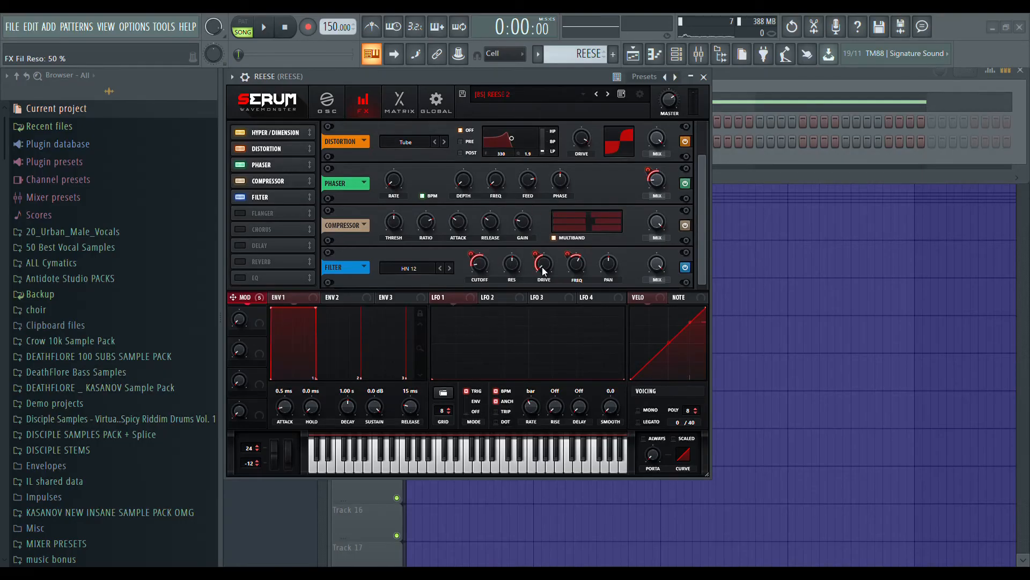
Set the HN 12 filter effect's Drive modulation amount to 50 and examine its Freq setting.
{"action": "mouse_move", "coordinate": [543, 268]}
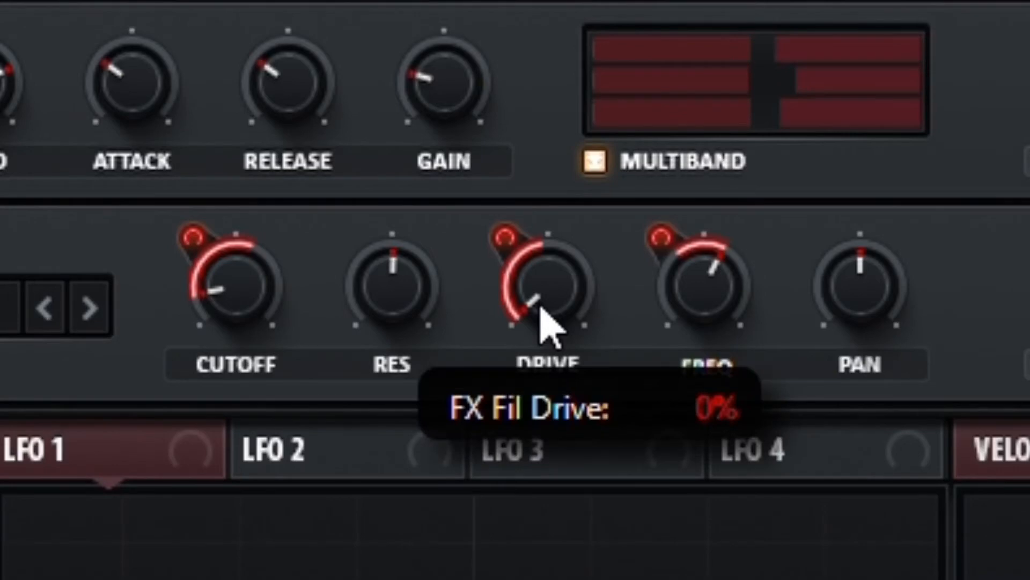
{"action": "mouse_move", "coordinate": [520, 300]}
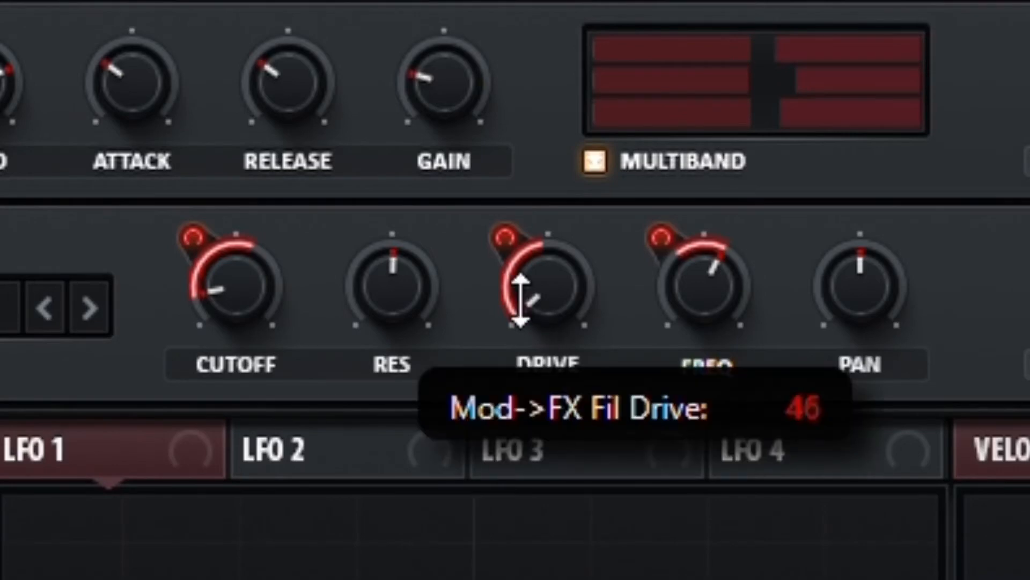
{"action": "mouse_move", "coordinate": [520, 301]}
{"action": "left_mouse_down"}
{"action": "mouse_move", "coordinate": [536, 290]}
{"action": "mouse_move", "coordinate": [525, 290]}
{"action": "left_mouse_up"}
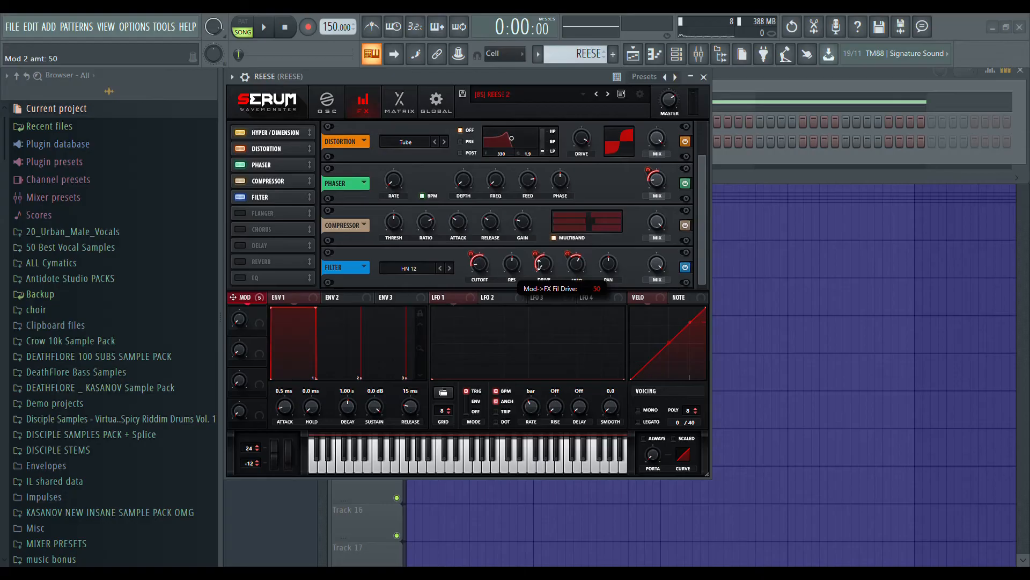
{"action": "mouse_move", "coordinate": [574, 265]}
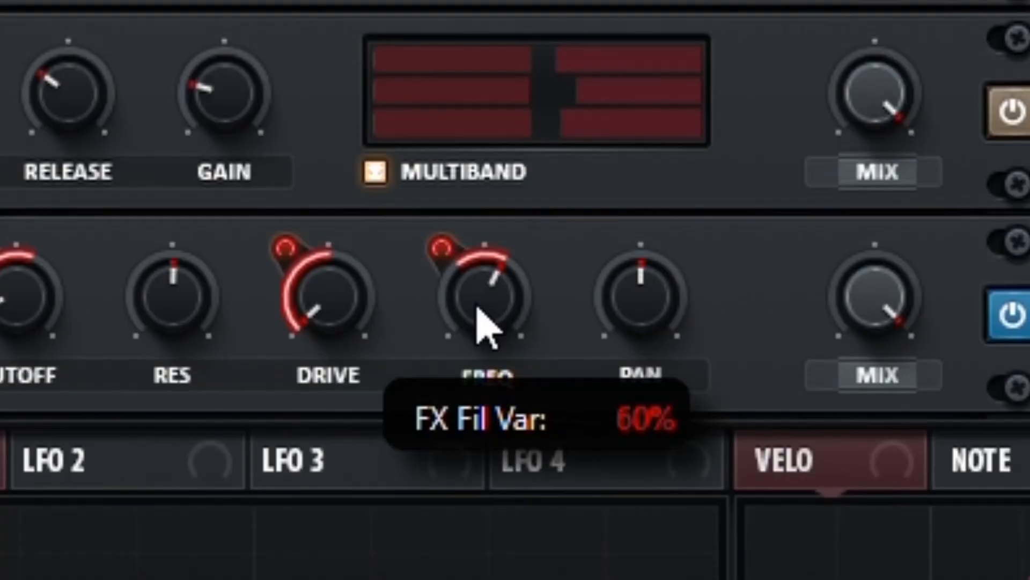
{"action": "mouse_move", "coordinate": [468, 281]}
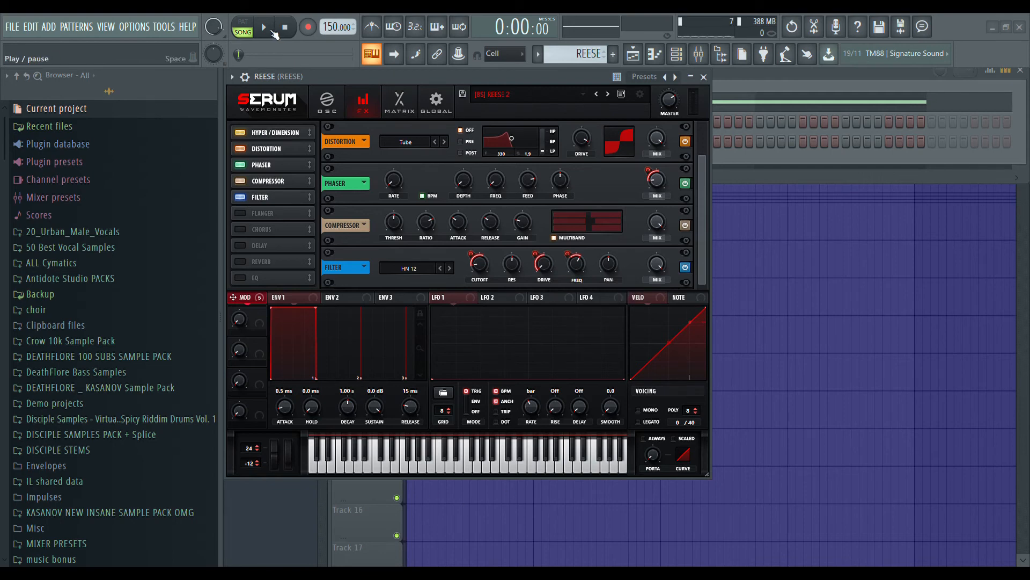
Play the clip with the HN 12 filter effect on, off and on again to compare the sound.
{"action": "left_click", "coordinate": [274, 34]}
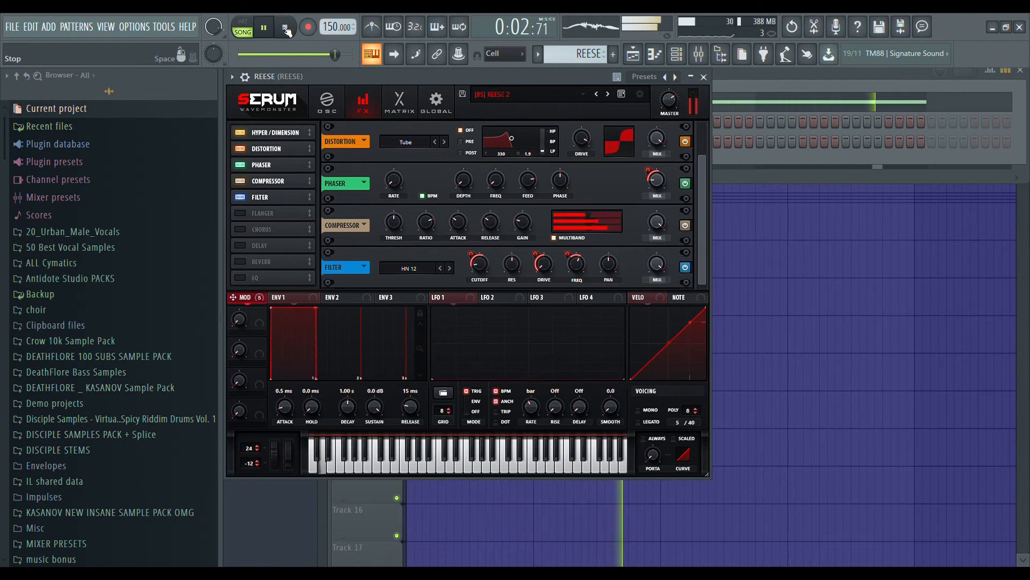
{"action": "left_click", "coordinate": [287, 29]}
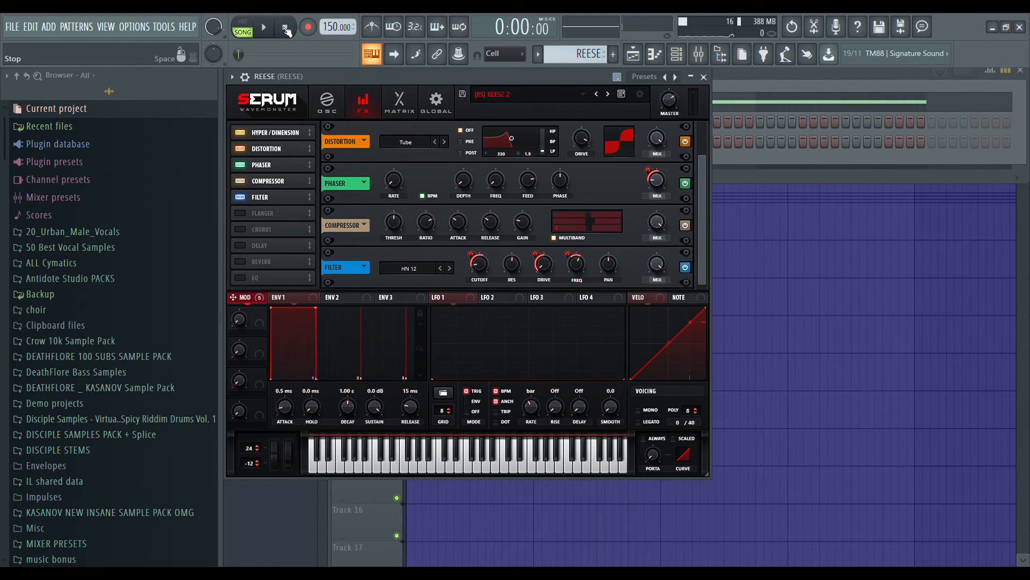
{"action": "left_click", "coordinate": [685, 268]}
{"action": "left_click", "coordinate": [263, 27]}
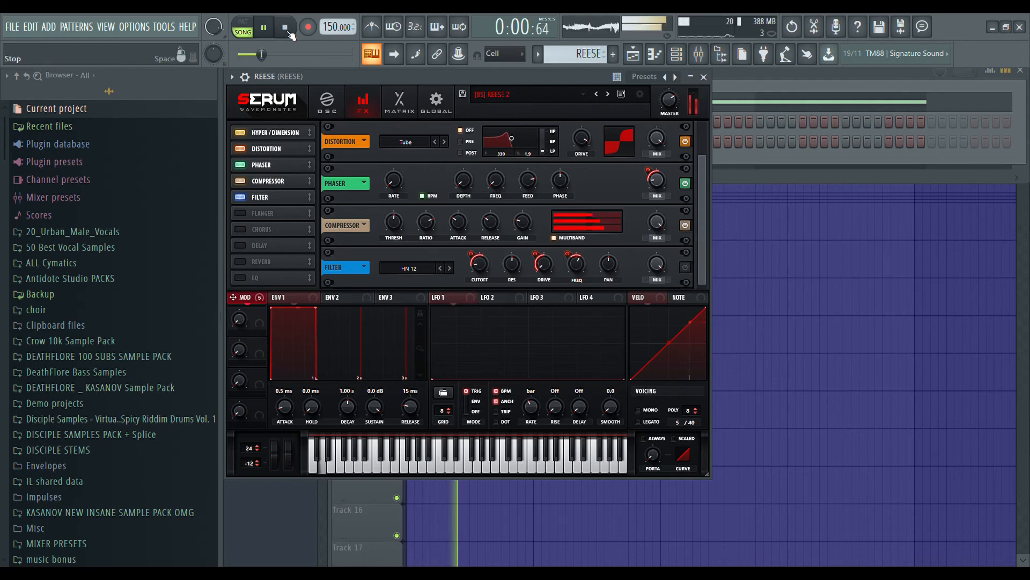
{"action": "left_click", "coordinate": [288, 32]}
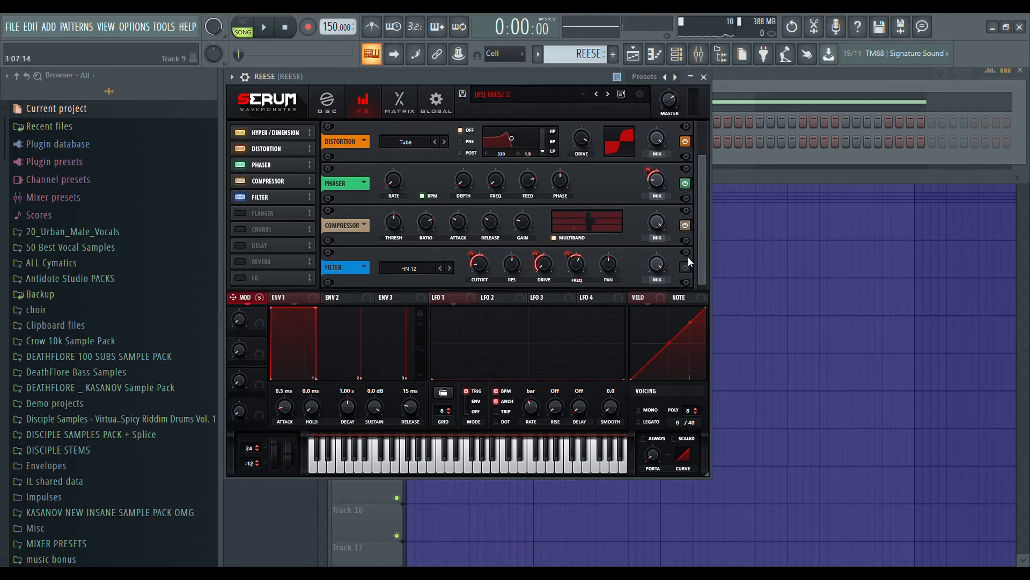
{"action": "left_click", "coordinate": [685, 267]}
{"action": "left_click", "coordinate": [263, 27]}
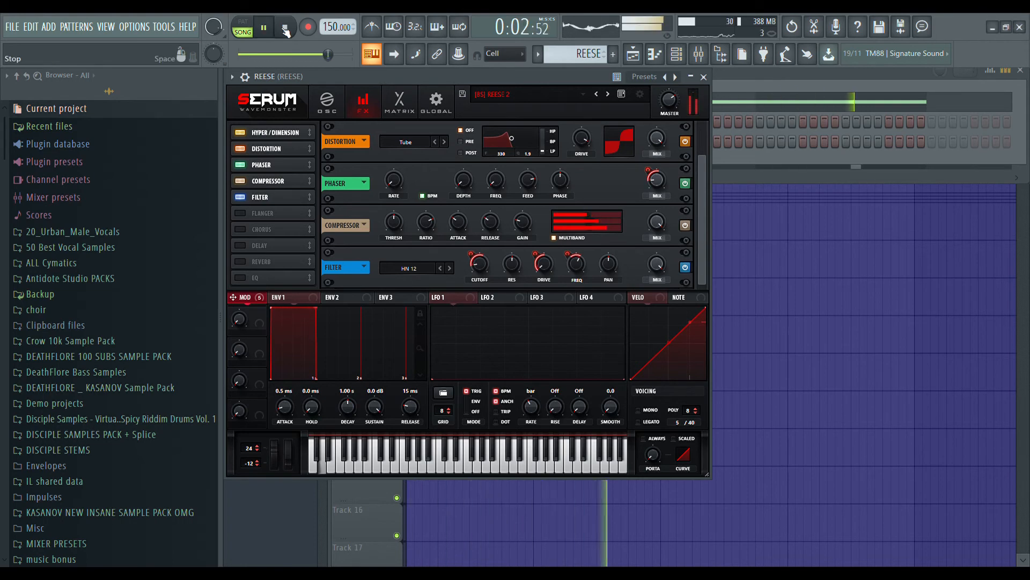
{"action": "left_click", "coordinate": [286, 30]}
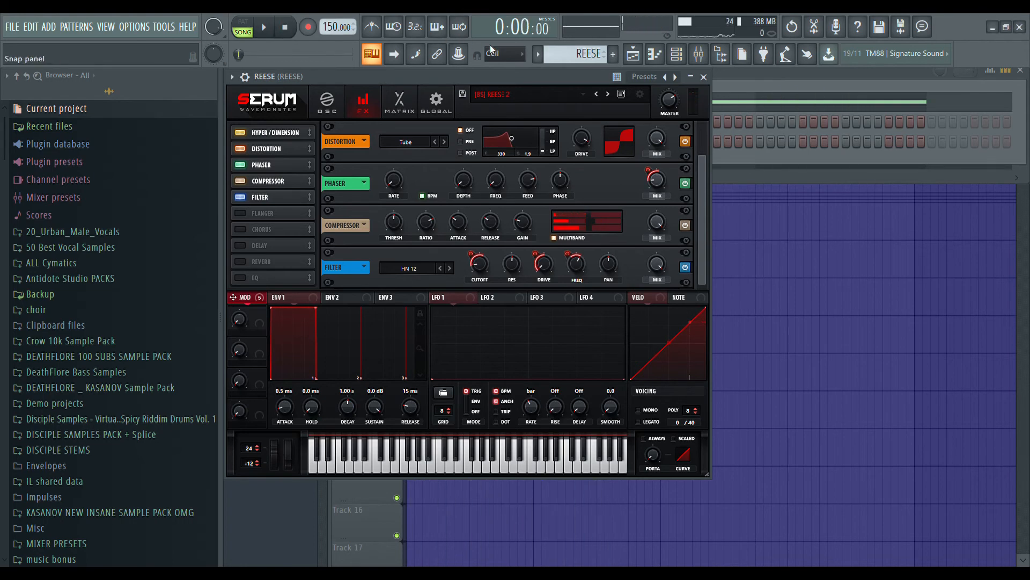
Open Fruity parametric EQ 2 on the REESE mixer track and play the clip to view its frequency response.
{"action": "left_click", "coordinate": [328, 102]}
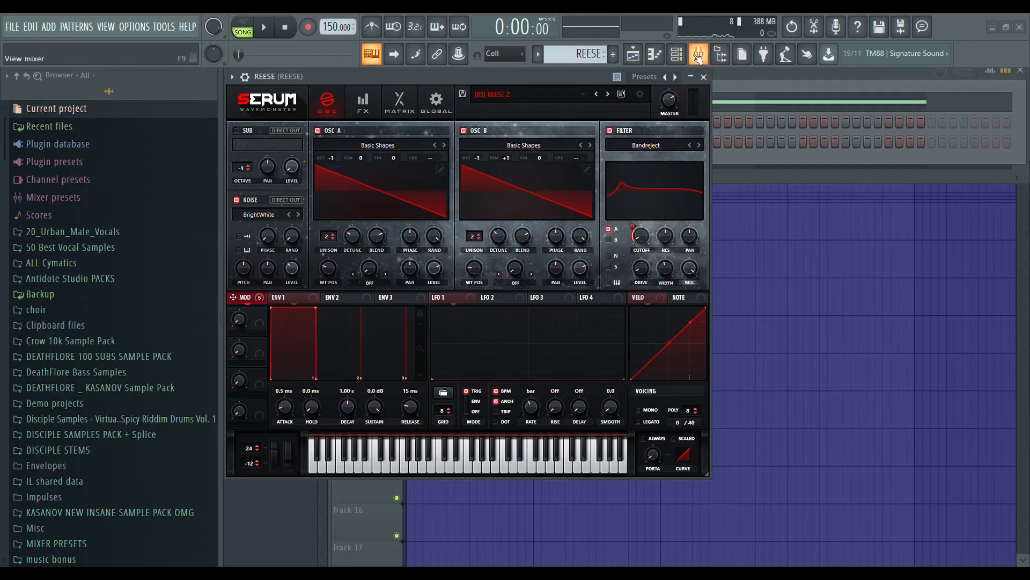
{"action": "left_click", "coordinate": [699, 54]}
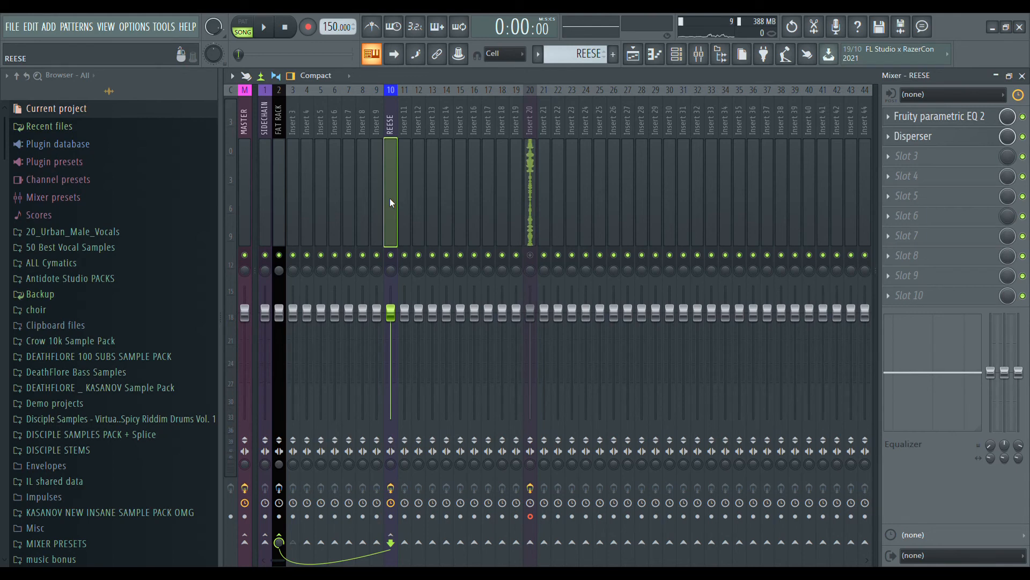
{"action": "left_click", "coordinate": [970, 116]}
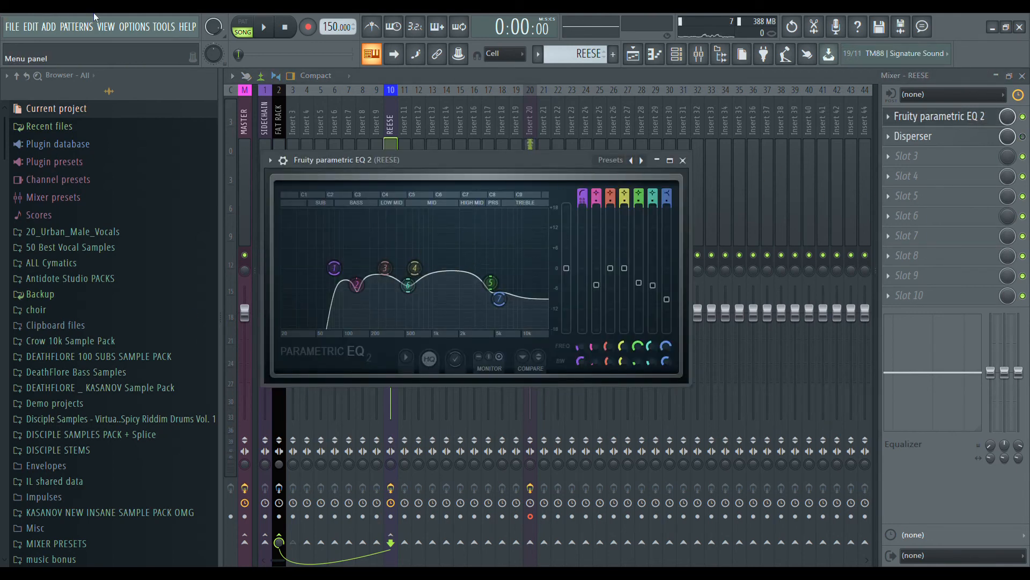
{"action": "left_click", "coordinate": [264, 27]}
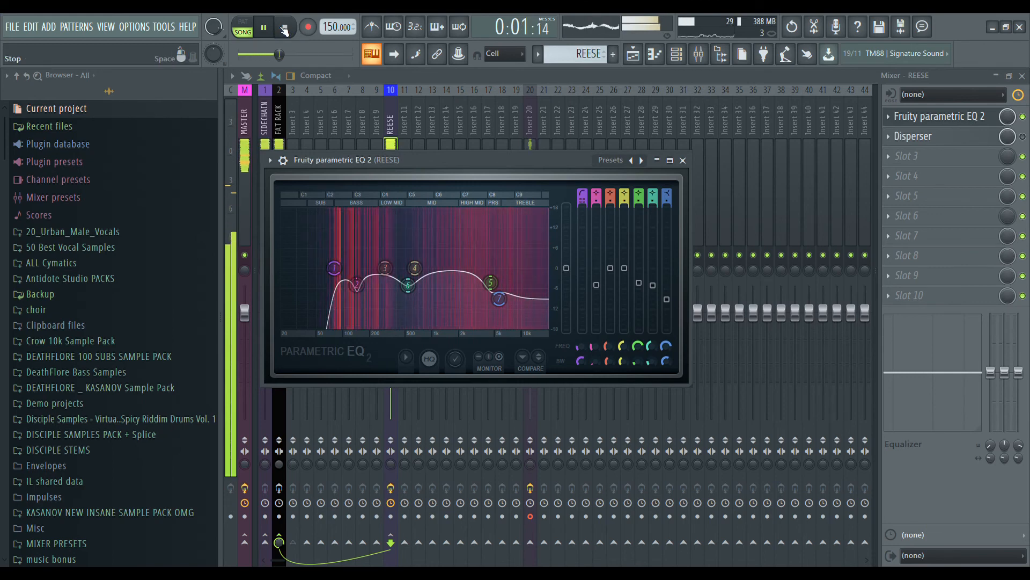
{"action": "left_click", "coordinate": [285, 29]}
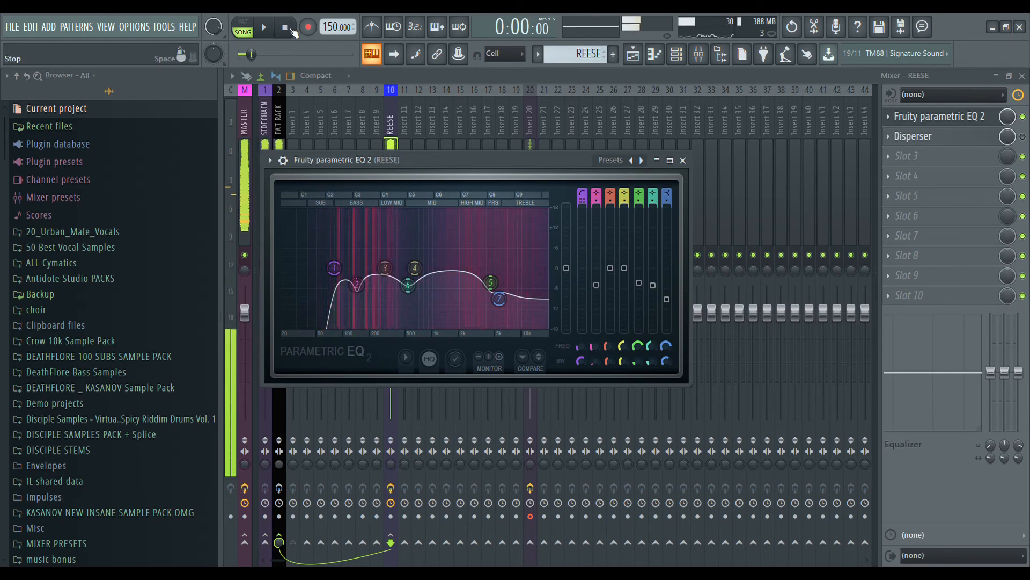
Close the REESE track's EQ editor and play the clip through the track's EQ and Disperser.
{"action": "left_click", "coordinate": [683, 160]}
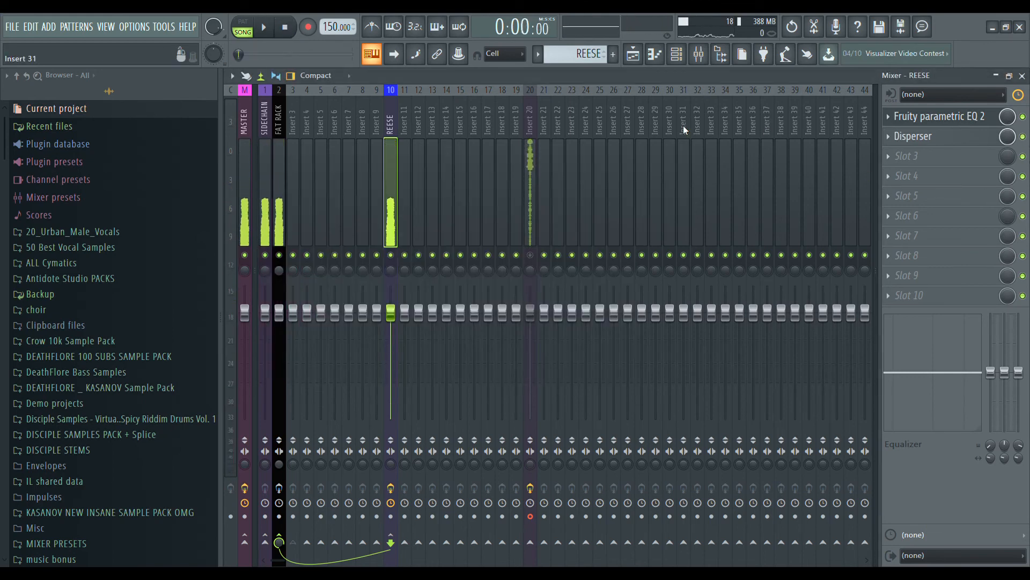
{"action": "left_click", "coordinate": [264, 27]}
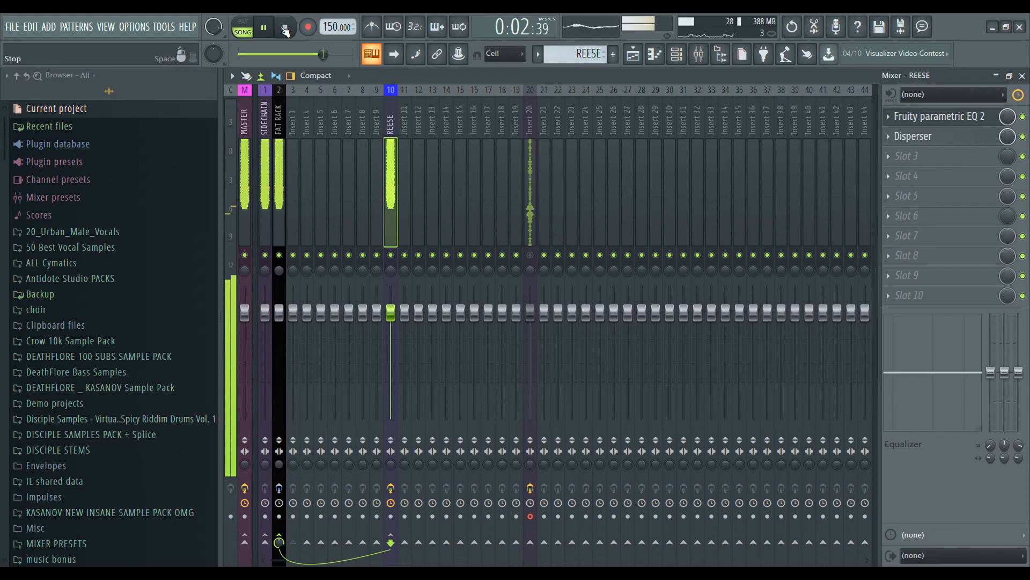
{"action": "left_click", "coordinate": [285, 28]}
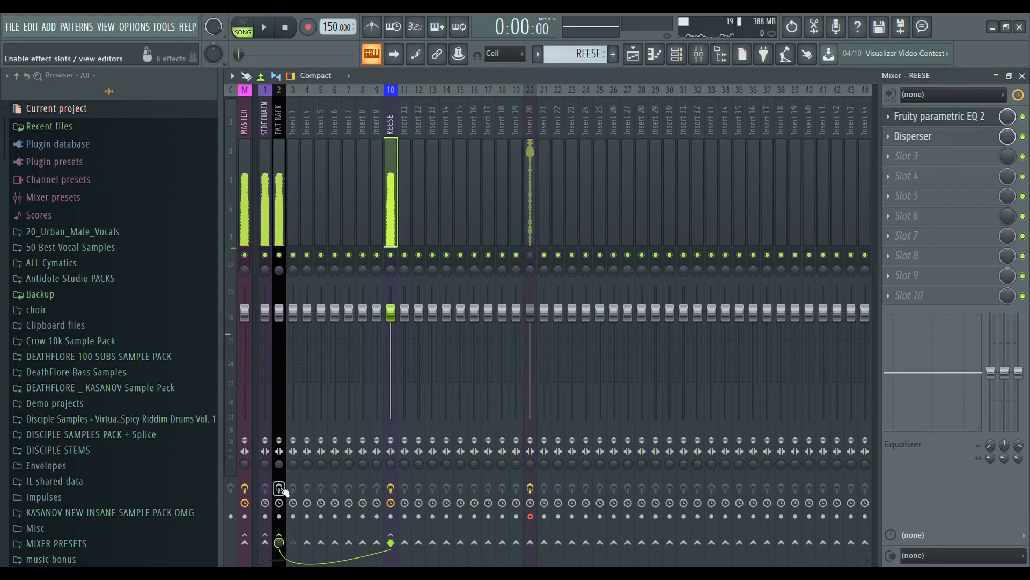
Enable the FAT RACK mixer track's effects and open its Fruity parametric EQ 2.
{"action": "left_click", "coordinate": [280, 194]}
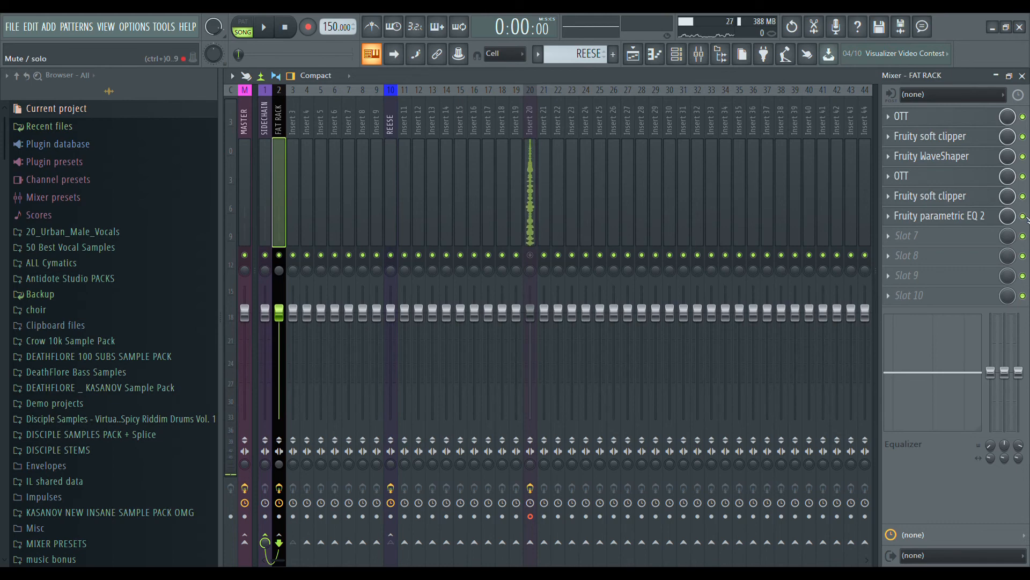
{"action": "left_click", "coordinate": [995, 217]}
{"action": "left_click", "coordinate": [994, 217]}
{"action": "left_click", "coordinate": [1024, 216]}
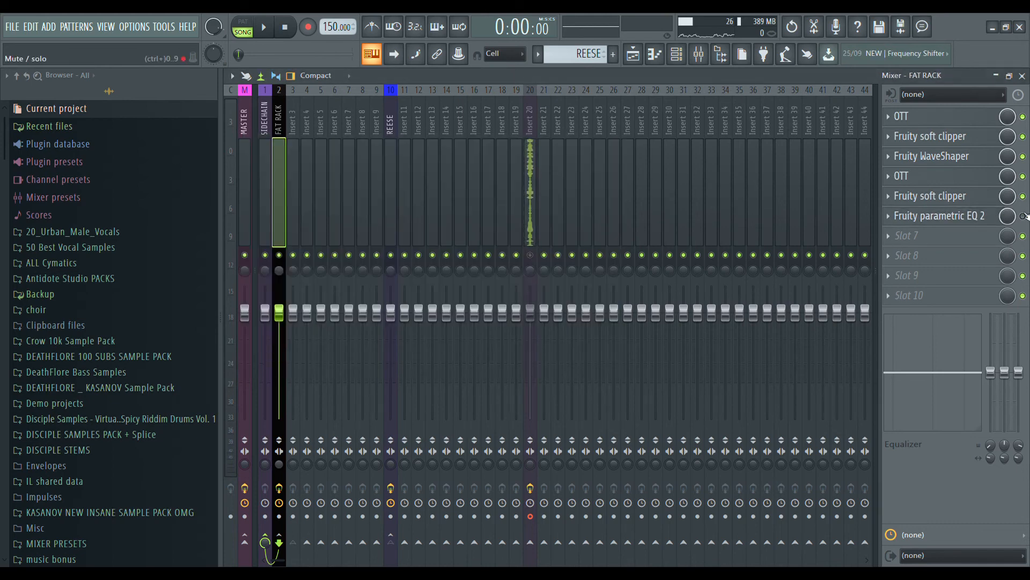
{"action": "left_click", "coordinate": [973, 216]}
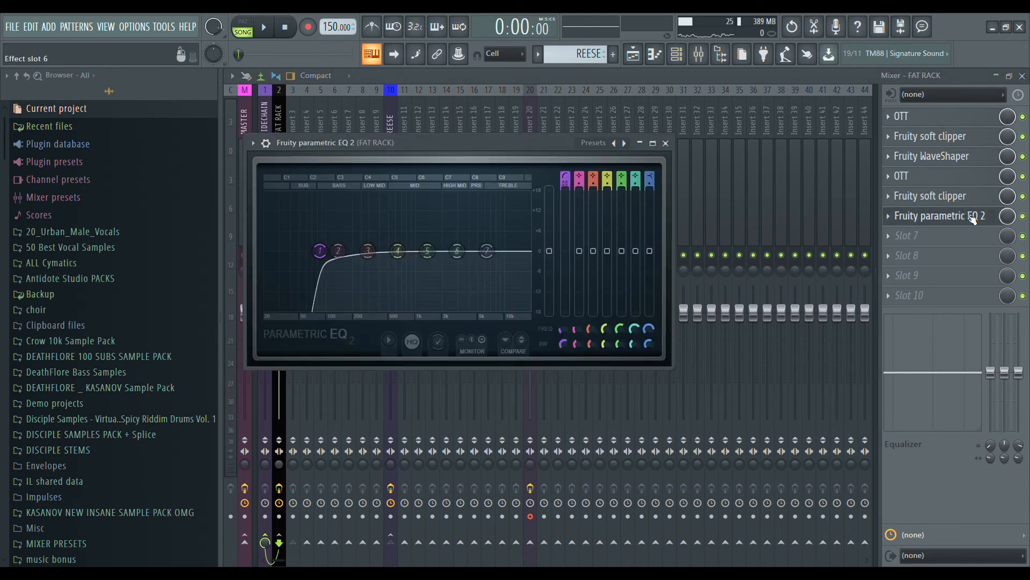
Raise the high-pass band's cutoff in FAT RACK's Fruity parametric EQ 2, close the editor and bypass the EQ.
{"action": "mouse_move", "coordinate": [329, 258]}
{"action": "left_mouse_down"}
{"action": "mouse_move", "coordinate": [346, 258]}
{"action": "mouse_move", "coordinate": [338, 251]}
{"action": "left_mouse_up"}
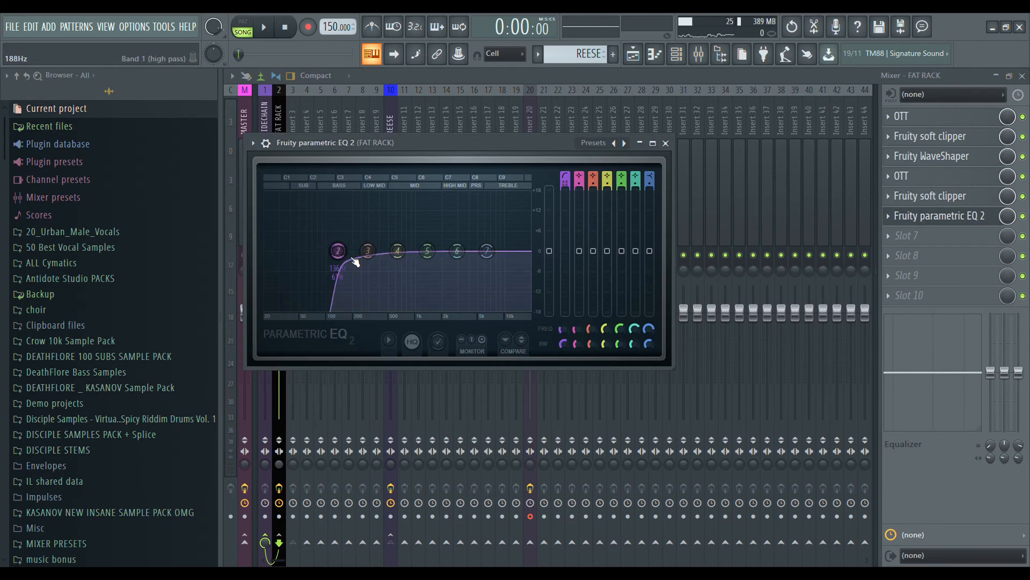
{"action": "left_click", "coordinate": [977, 216]}
{"action": "left_click", "coordinate": [1023, 216]}
Play the clip through the FAT RACK chain and examine the PITCH BEND and MOD WHEEL automations in the playlist.
{"action": "left_click", "coordinate": [265, 27]}
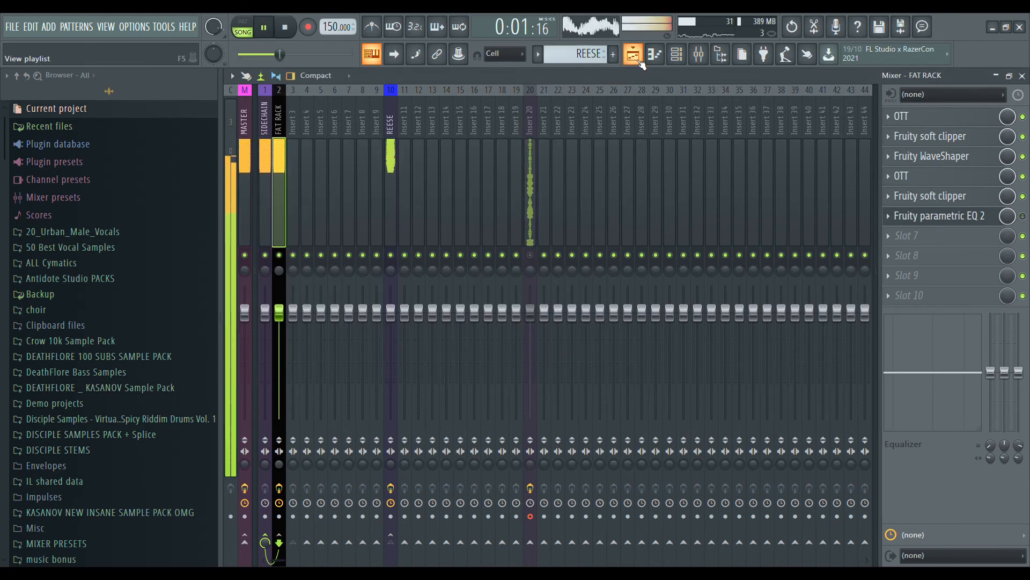
{"action": "left_click", "coordinate": [637, 58]}
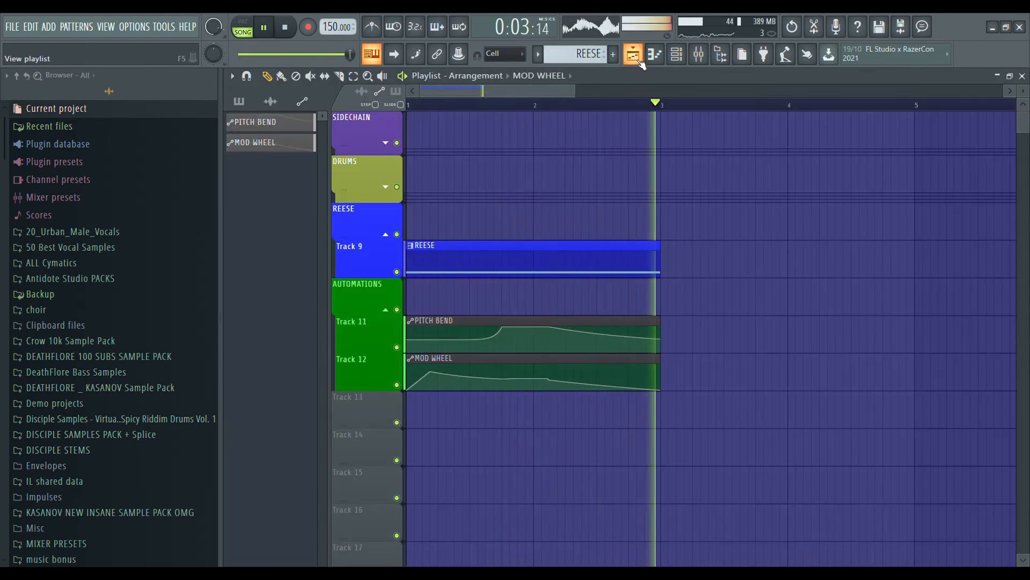
{"action": "key", "text": "space"}
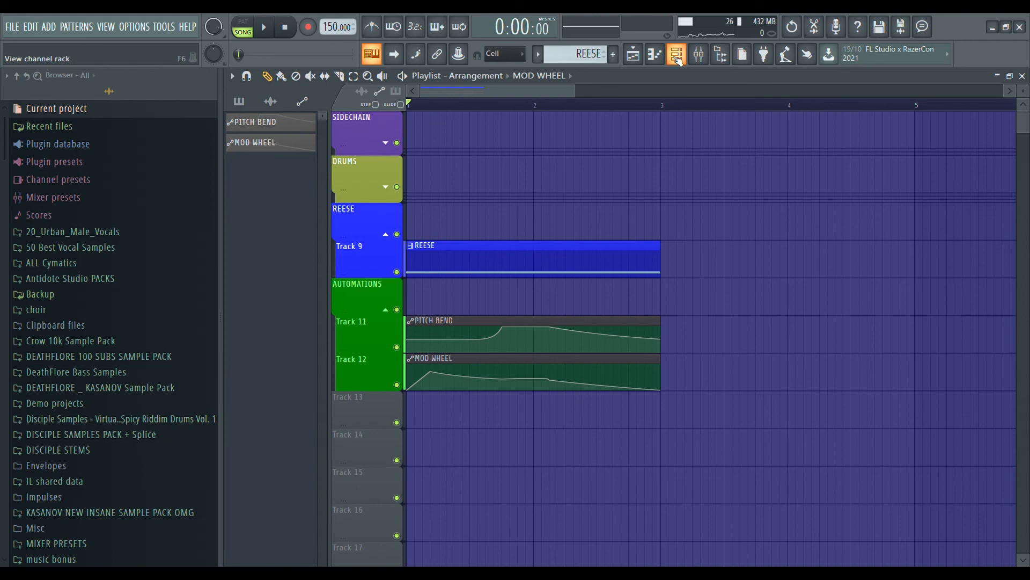
{"action": "left_click", "coordinate": [677, 56]}
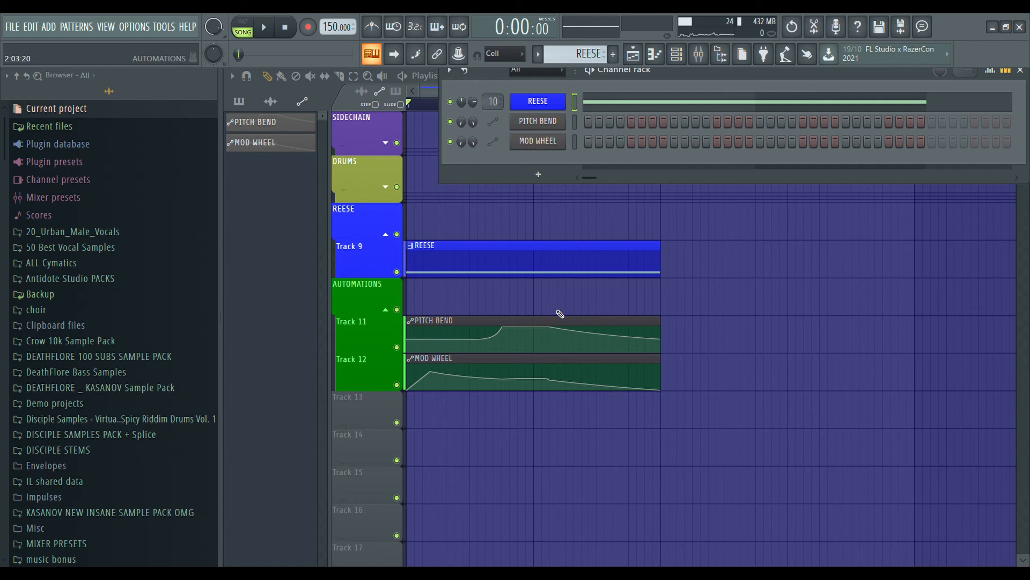
{"action": "right_click", "coordinate": [847, 300]}
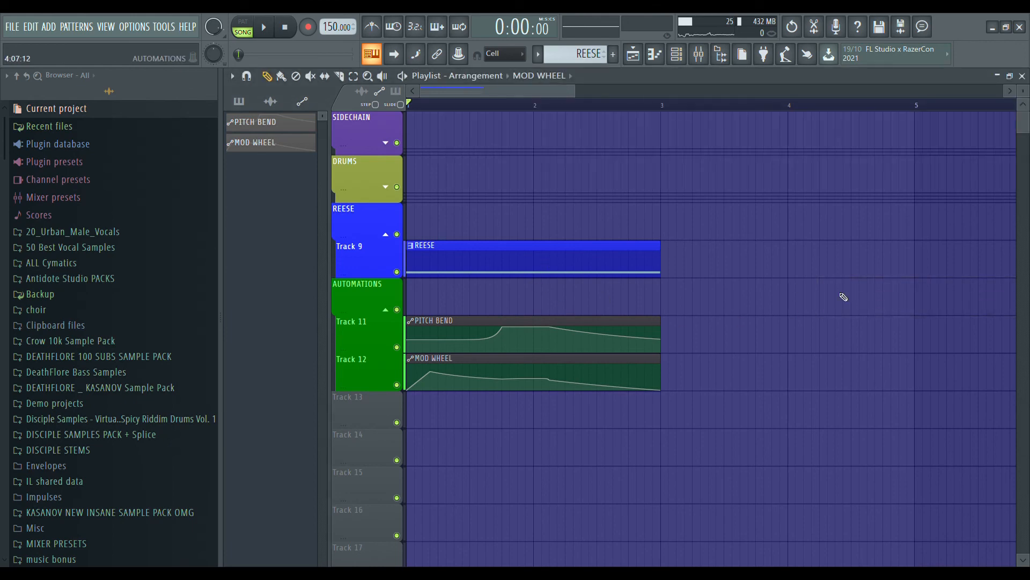